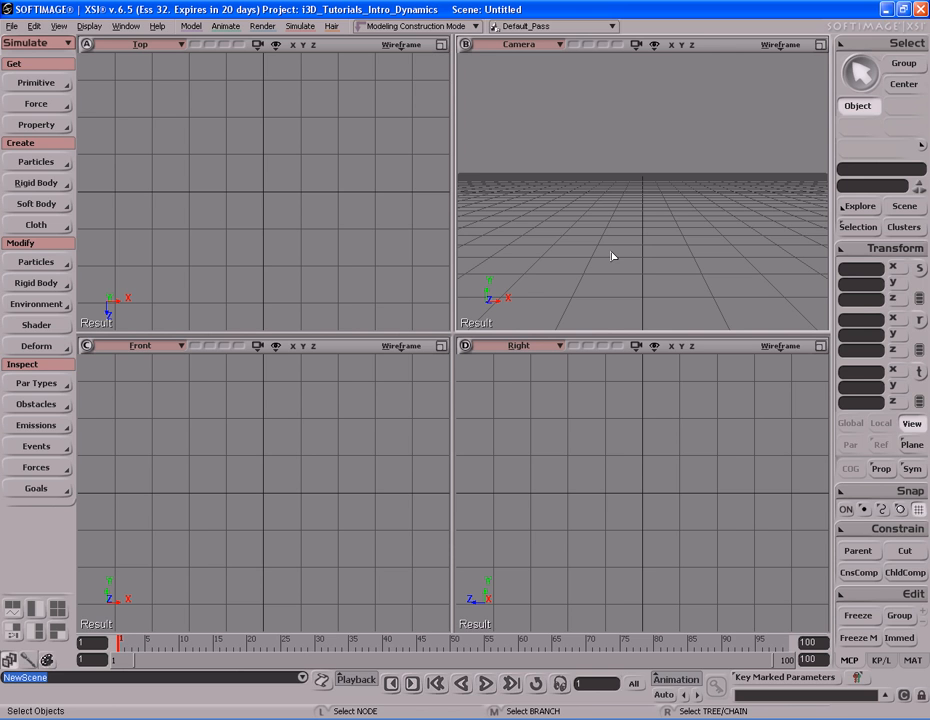
- Enlarge the Camera viewport to fill the workspace and create a polygon mesh cube at the origin
key(F12)
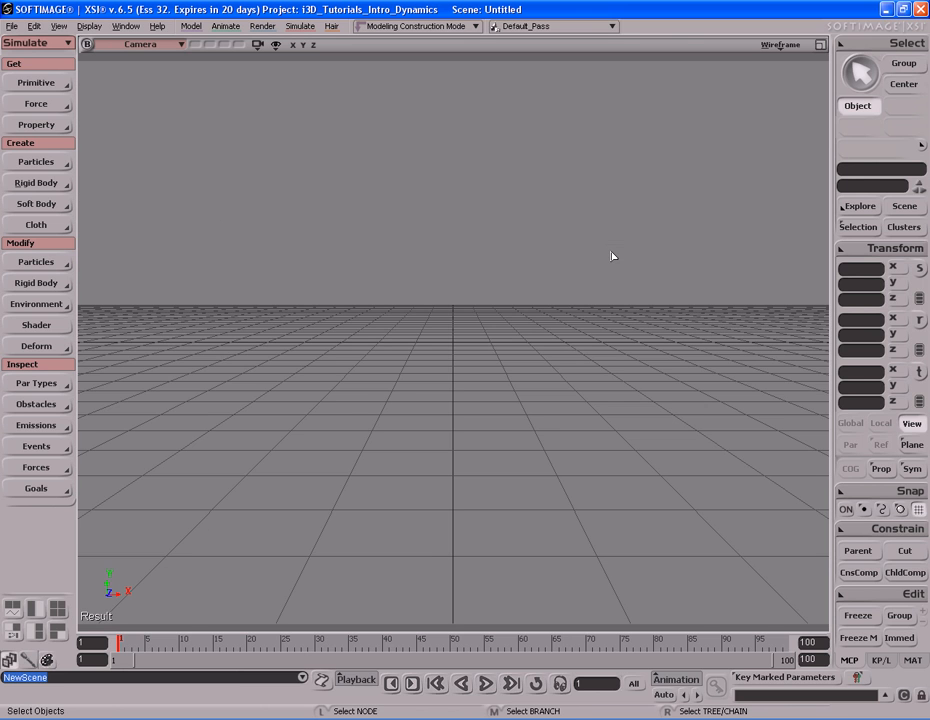
key(s)
right_drag(552, 328, 497, 318)
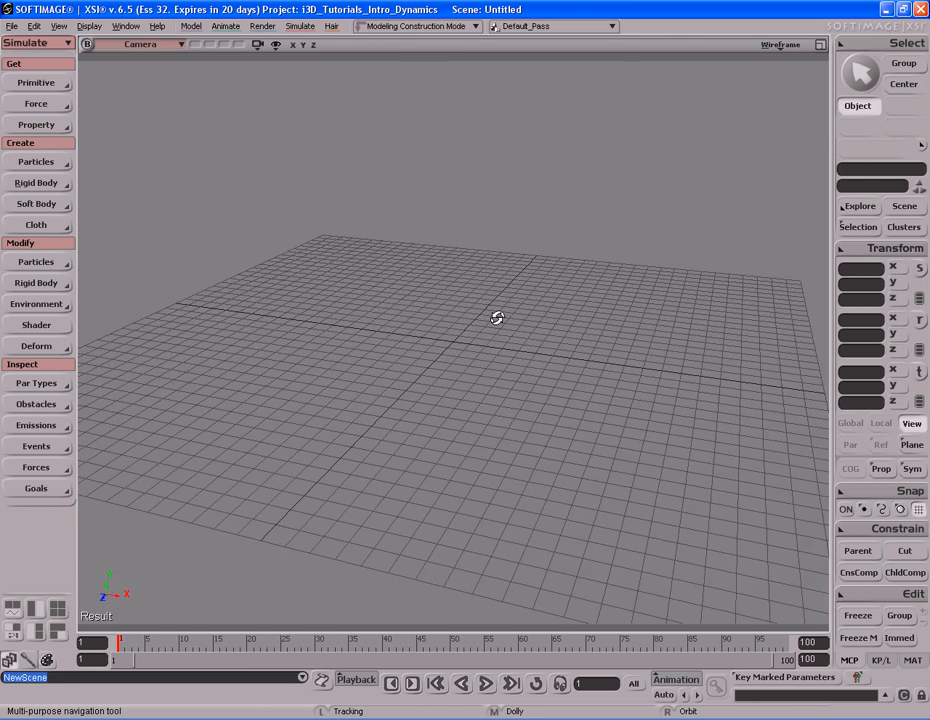
middle_drag(488, 316, 467, 313)
right_drag(467, 313, 486, 309)
key(Escape)
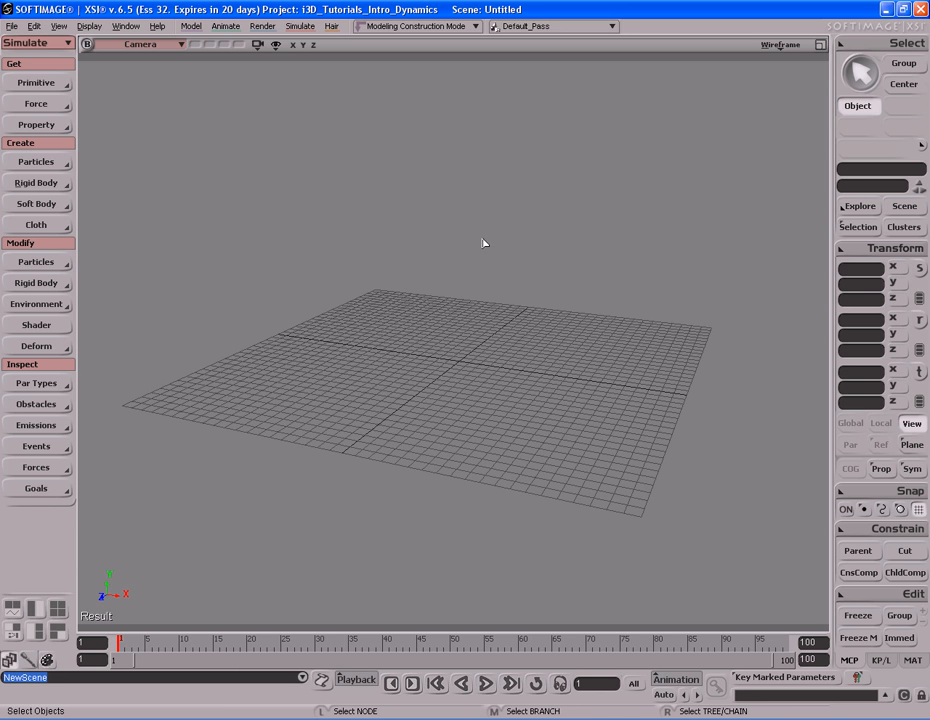
click(53, 88)
mouse_move(158, 110)
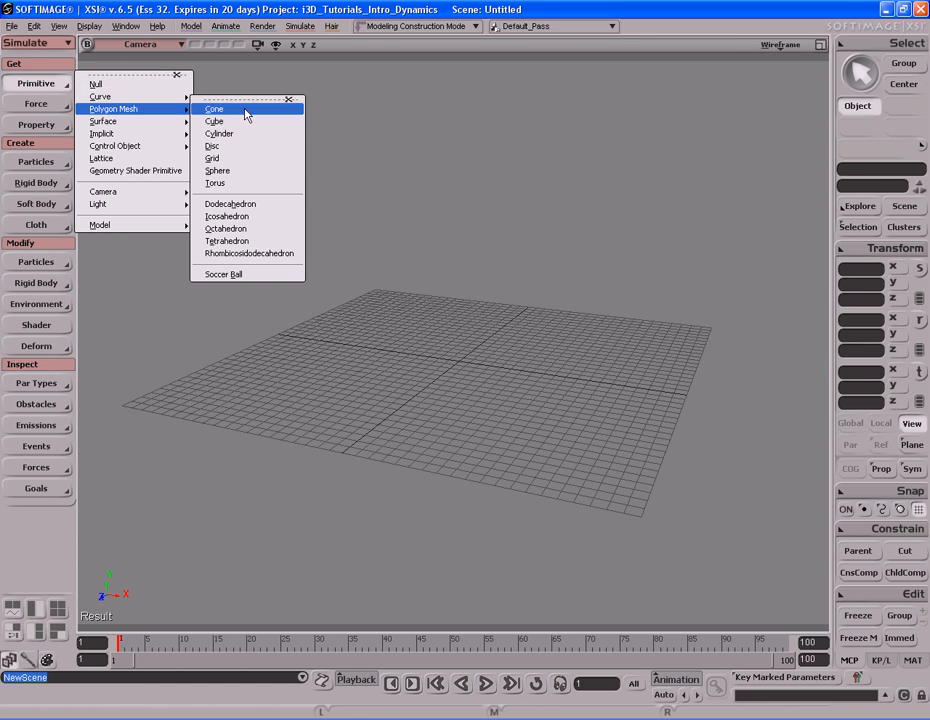
click(215, 121)
key(x)
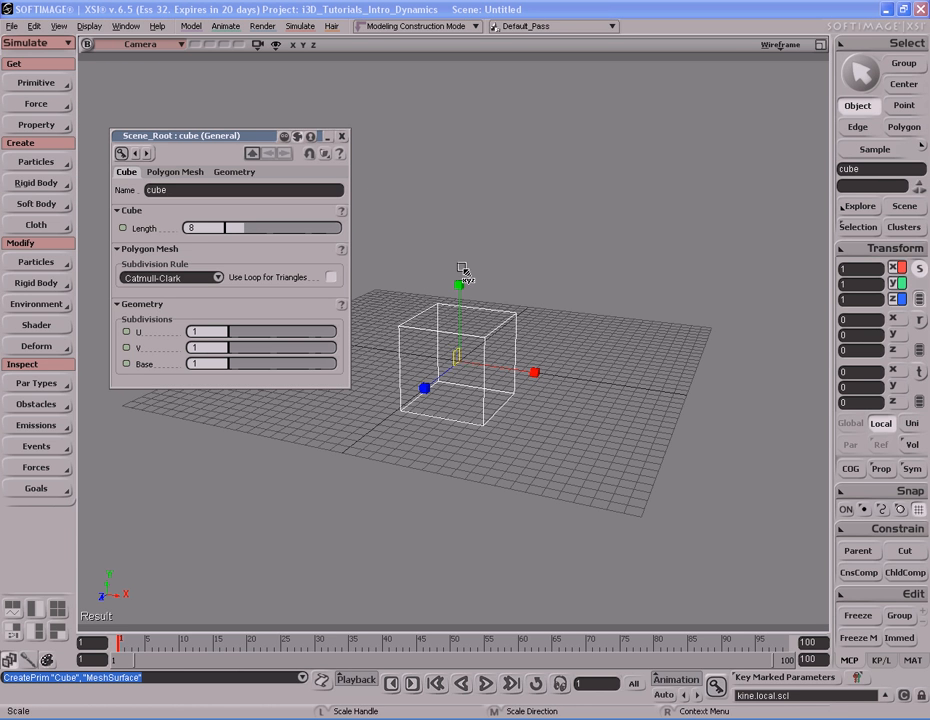
click(341, 136)
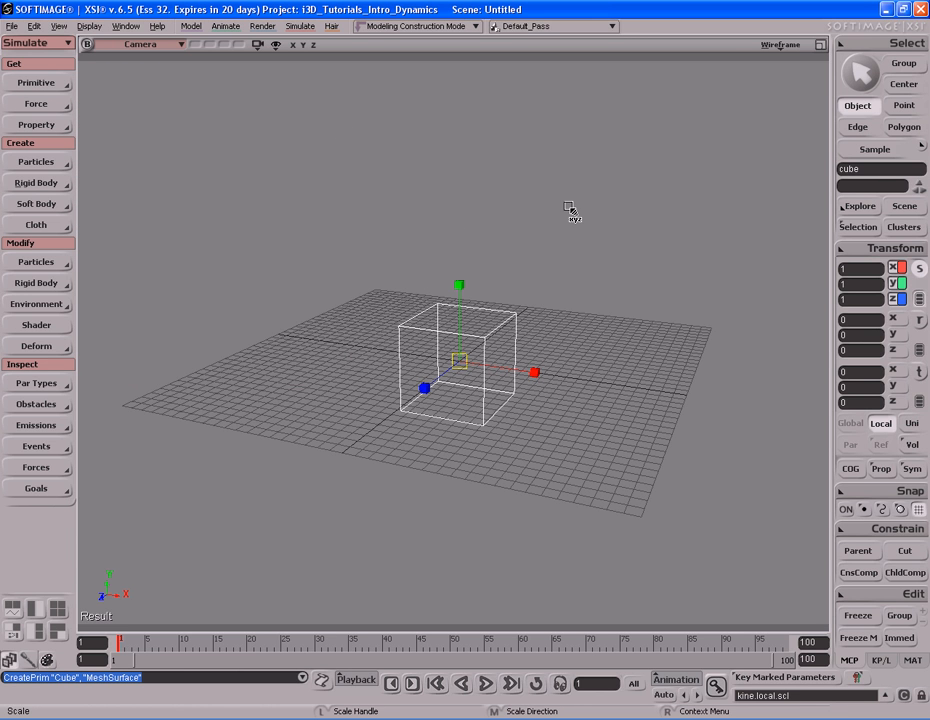
- Scale the cube into a wide, thin floor slab, about 6.84 in X and Z and about 0.089 in Y
middle_drag(575, 200, 575, 312)
key(s)
right_drag(582, 265, 540, 305)
mouse_move(467, 387)
mouse_down()
mouse_move(537, 472)
mouse_move(498, 411)
mouse_move(518, 443)
mouse_move(506, 413)
mouse_move(482, 400)
mouse_up()
key(s)
mouse_move(482, 401)
right_down()
mouse_move(490, 382)
mouse_move(486, 398)
right_up()
key(space)
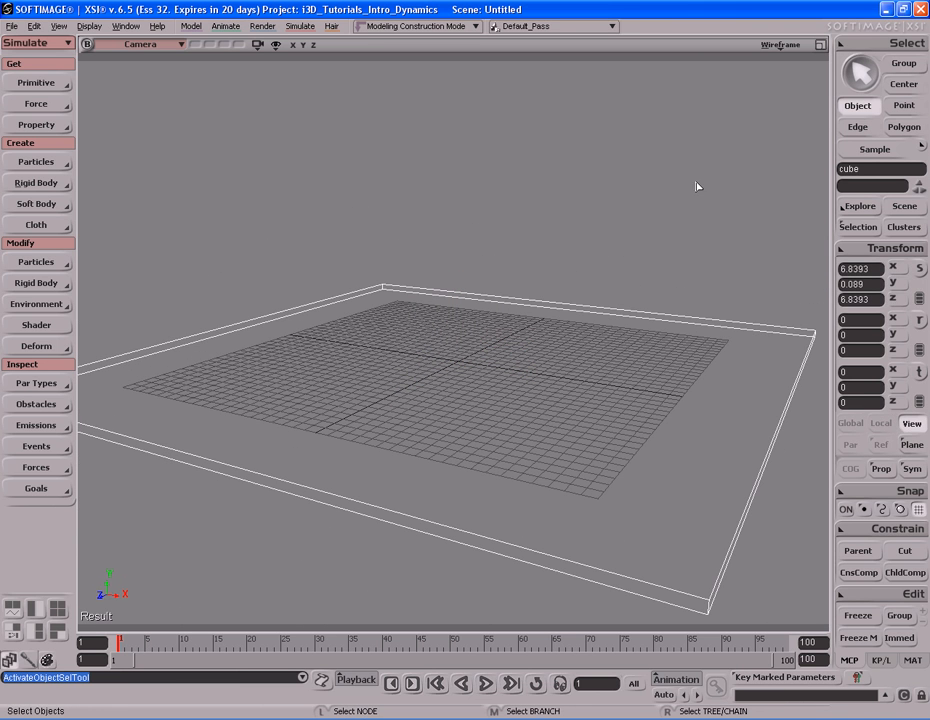
- Set the Camera viewport's display mode to Shaded and turn on Wireframe On Shaded
click(785, 46)
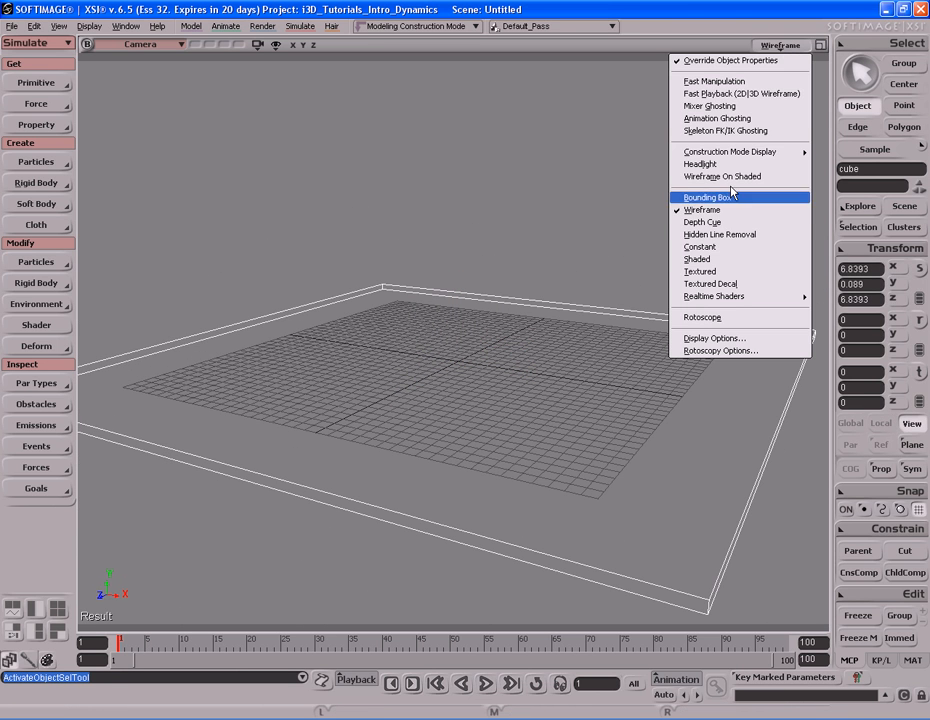
click(697, 259)
click(780, 45)
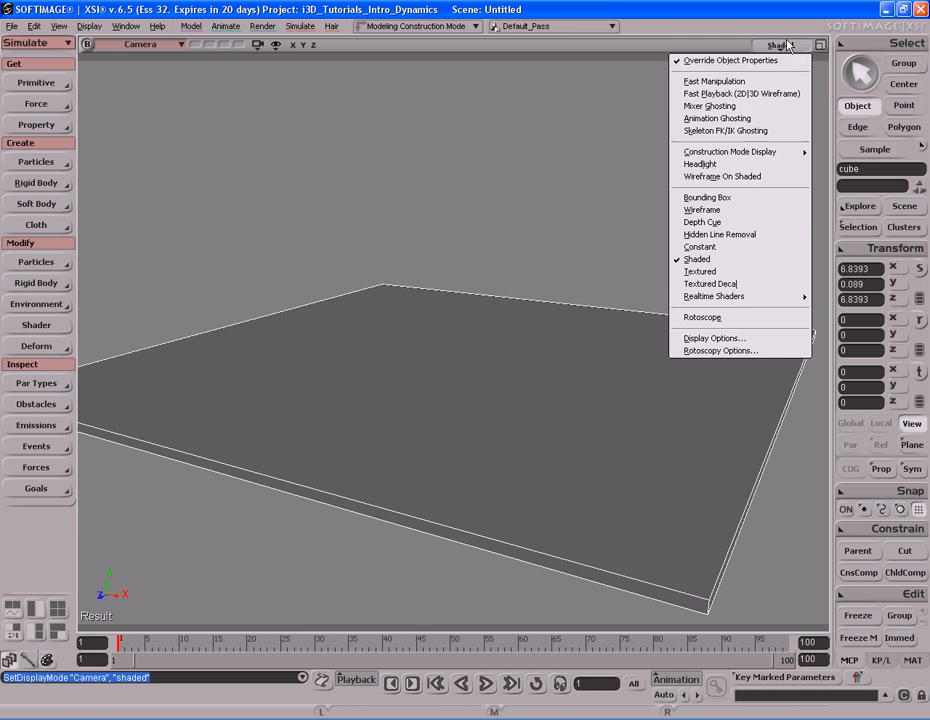
click(712, 233)
key(s)
mouse_move(740, 183)
mouse_down()
mouse_move(459, 170)
mouse_move(502, 174)
mouse_up()
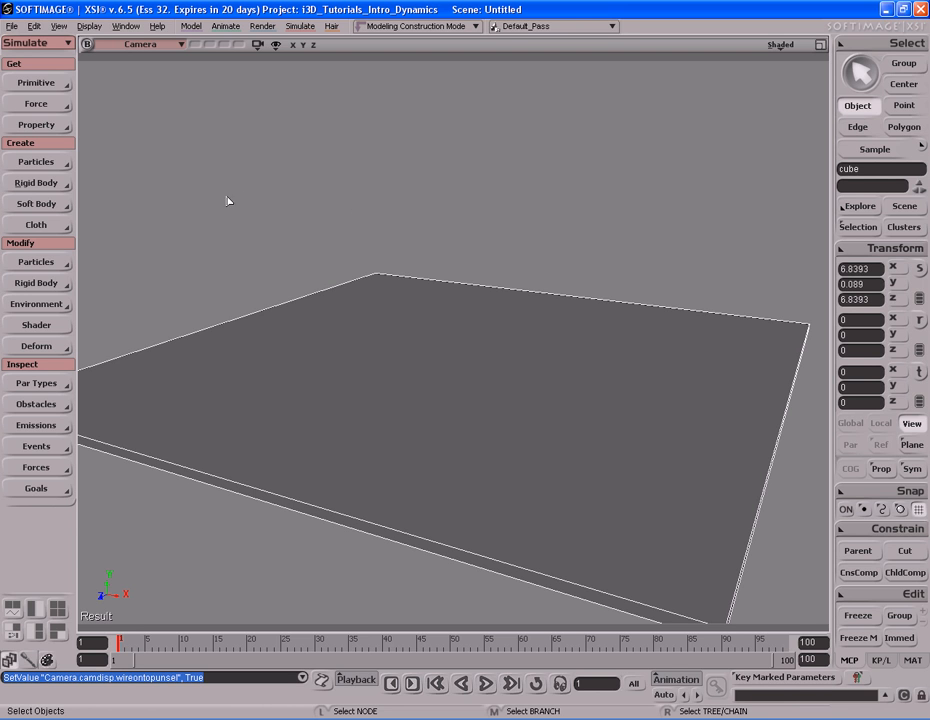
- Create a polygon mesh sphere and raise its U and V subdivisions, setting V to 24
click(64, 84)
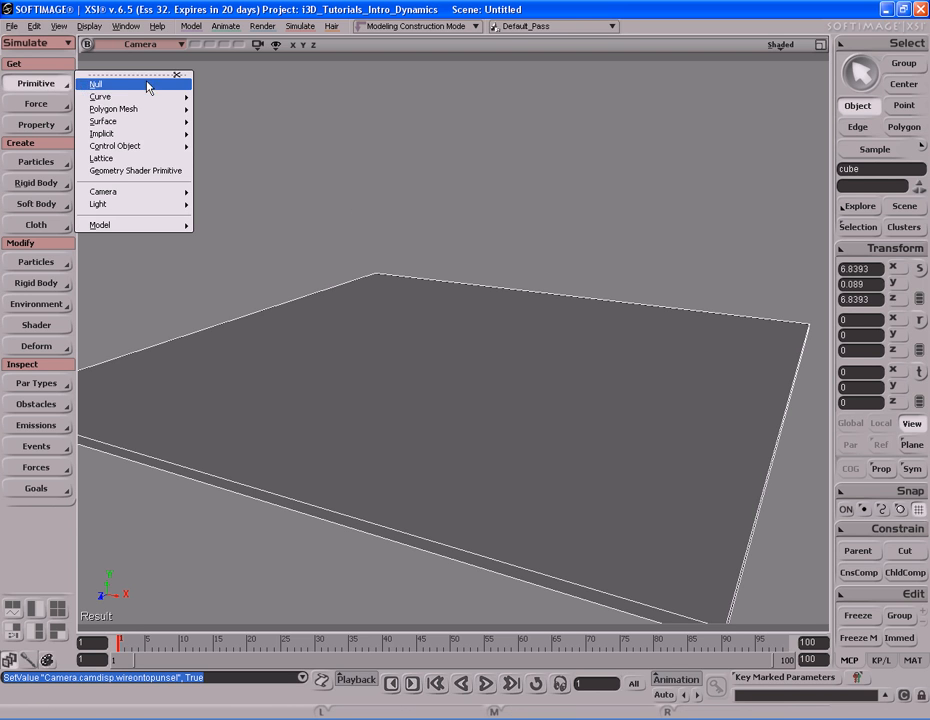
mouse_move(150, 109)
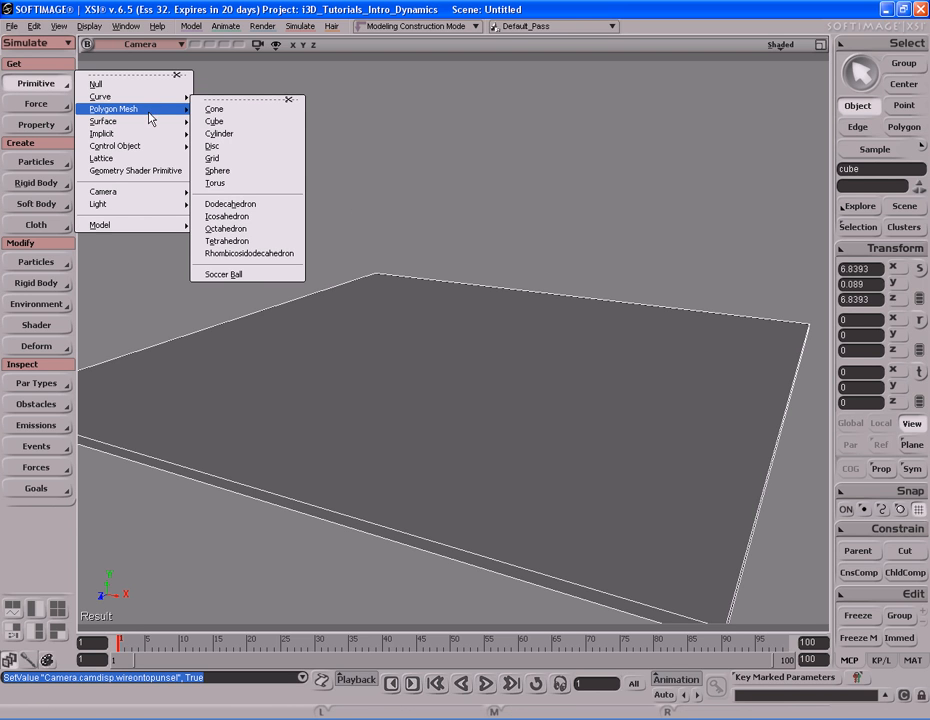
click(247, 171)
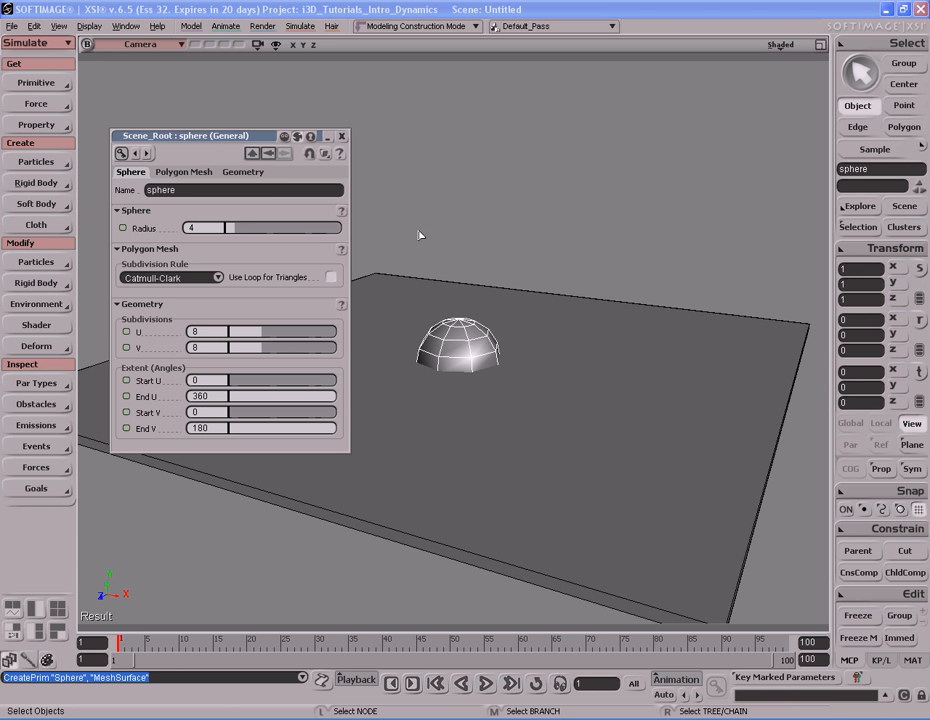
key(s)
right_drag(509, 262, 463, 266)
middle_drag(463, 266, 570, 230)
right_drag(570, 230, 430, 199)
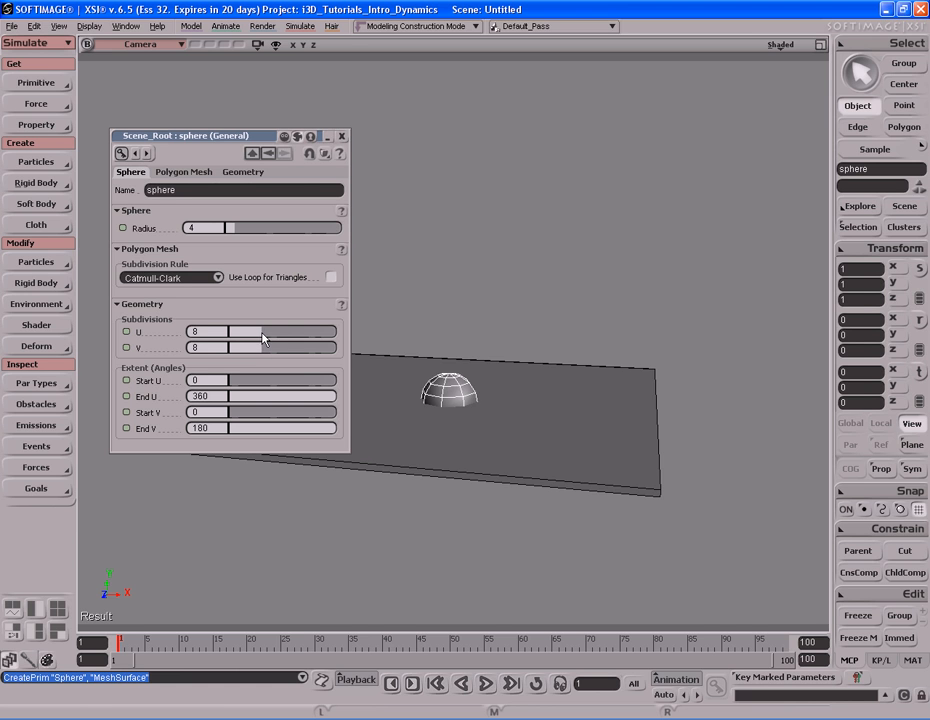
drag(263, 339, 349, 356)
click(341, 136)
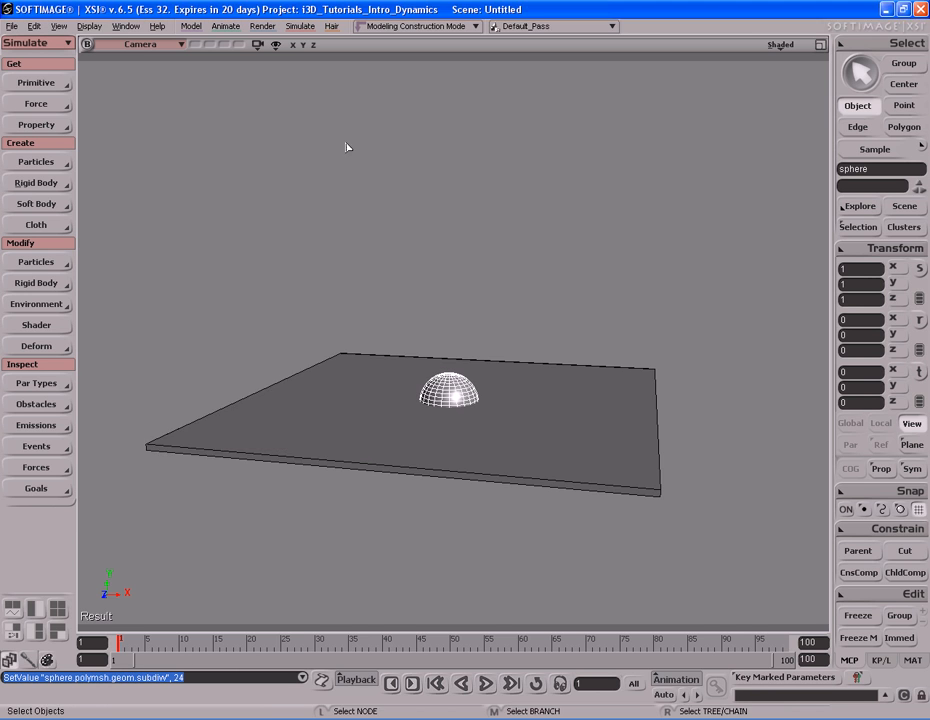
- Move the sphere up to about 35.78 in Y above the floor and scale it uniformly to about 0.565
key(v)
middle_drag(546, 517, 542, 257)
key(x)
middle_drag(618, 258, 563, 313)
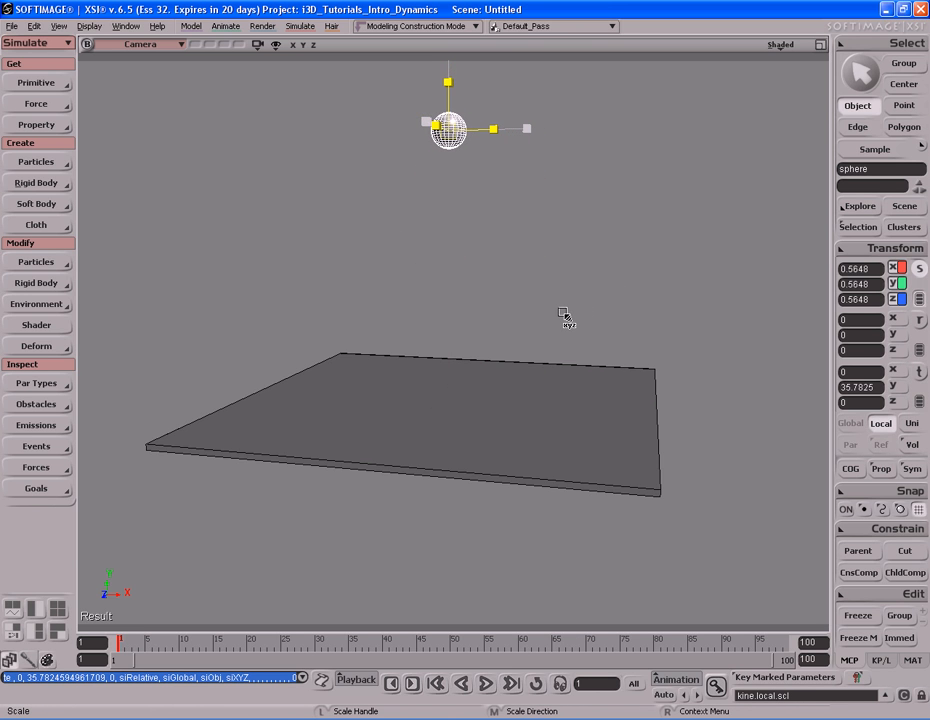
key(space)
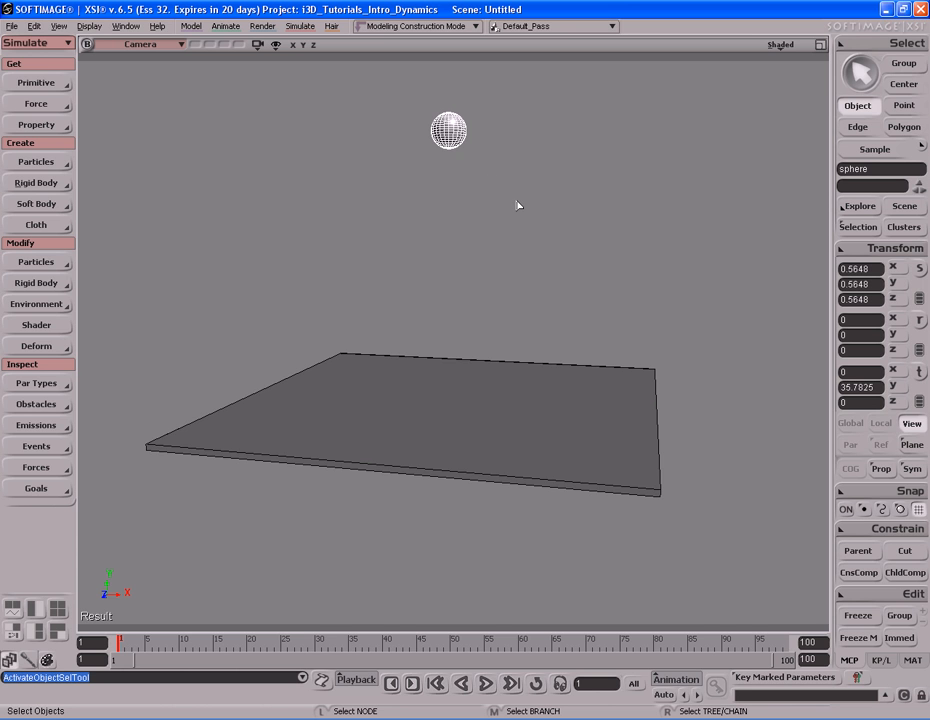
- Play the scene's timeline and return to the first frame
key(s)
right_drag(519, 251, 531, 274)
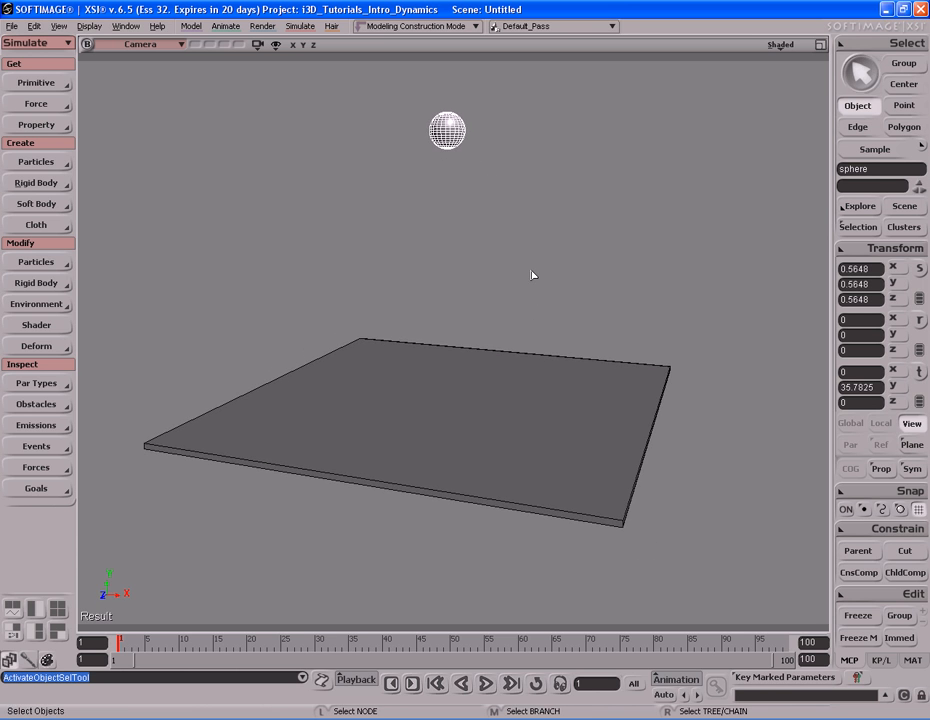
key(Up)
key(Up)
key(shift+comma)
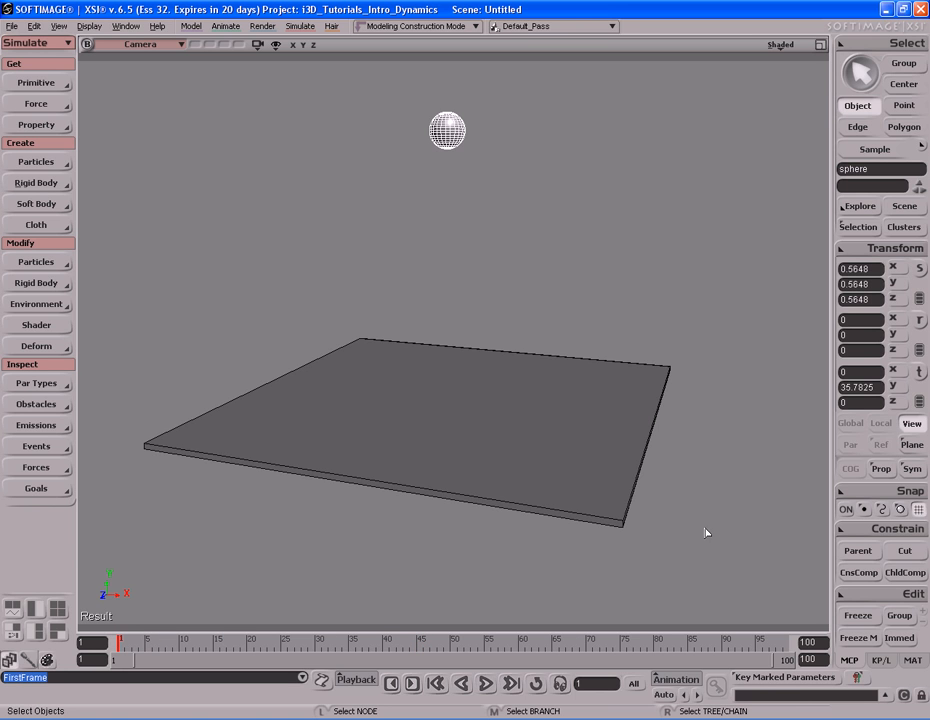
- Set the timeline's end frame to 500
double_click(817, 642)
text(500)
key(Return)
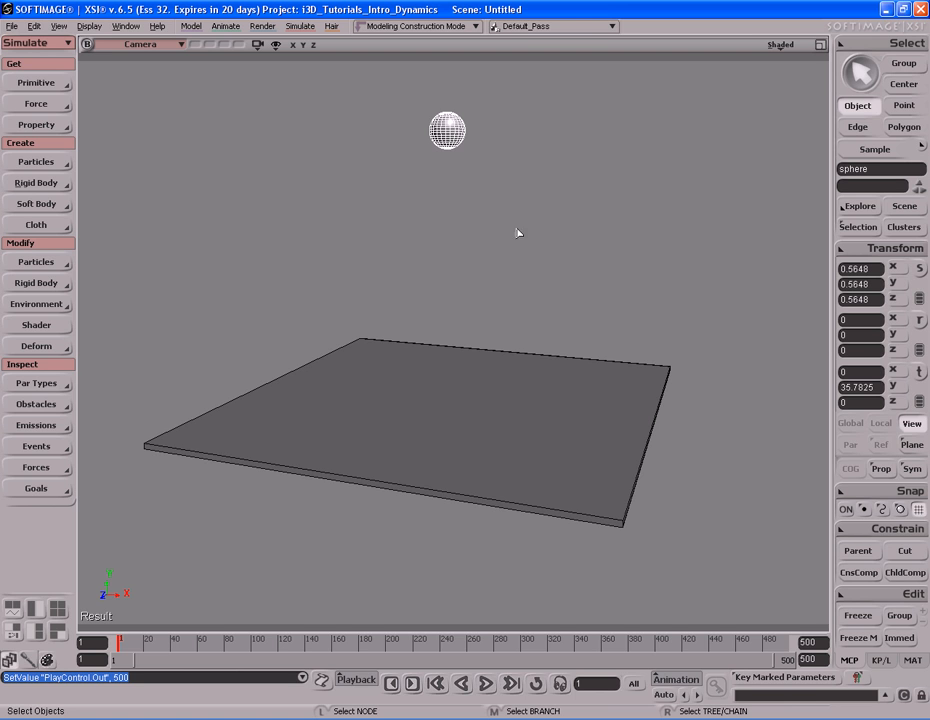
- Add a Gravity force to the scene with its default settings
click(449, 139)
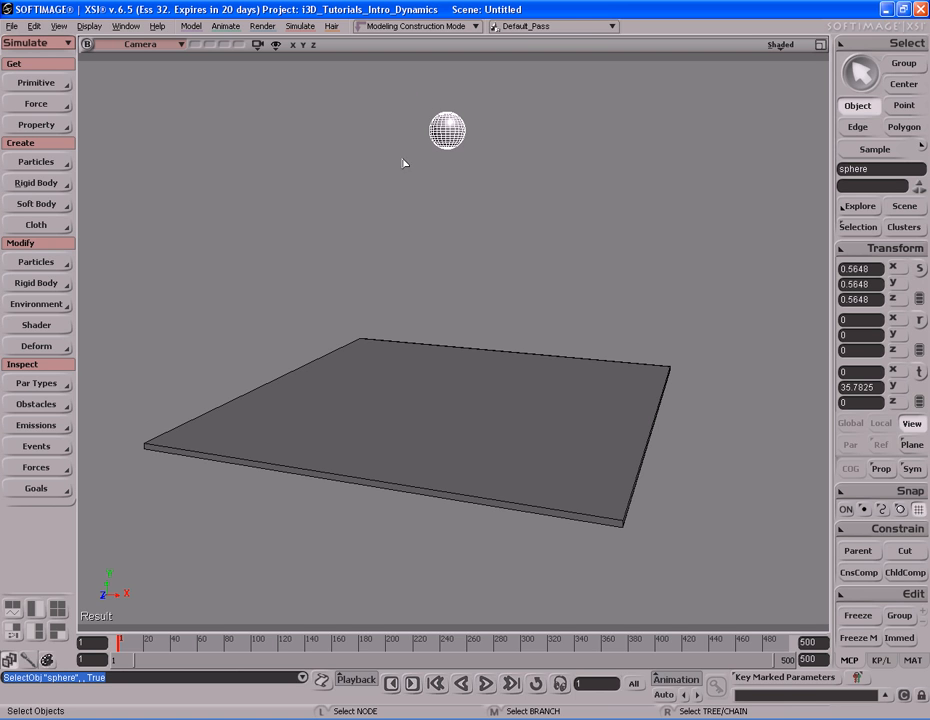
click(62, 104)
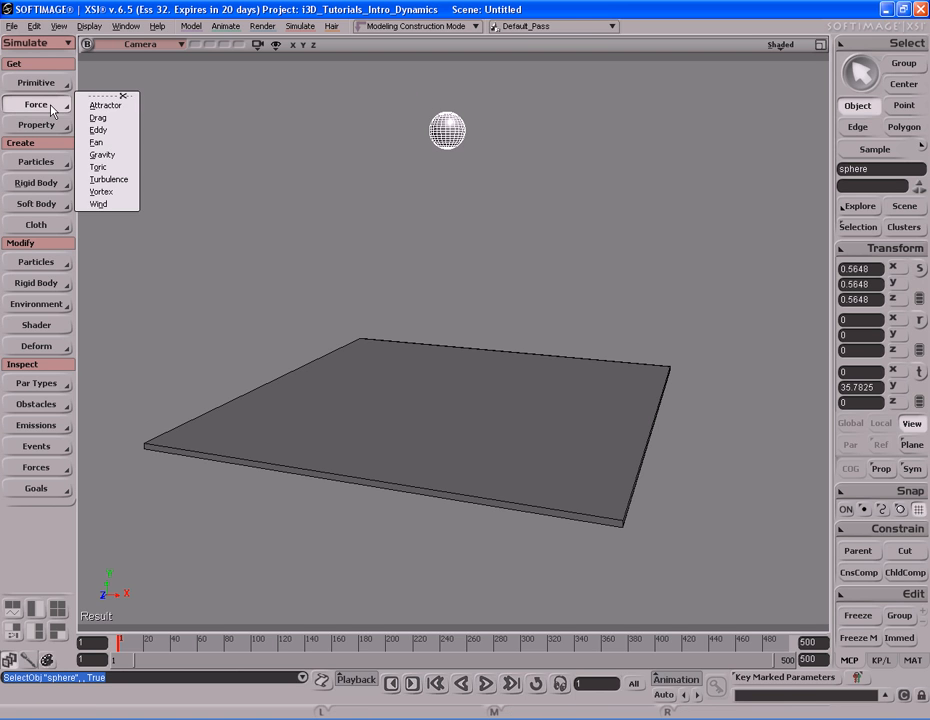
click(113, 156)
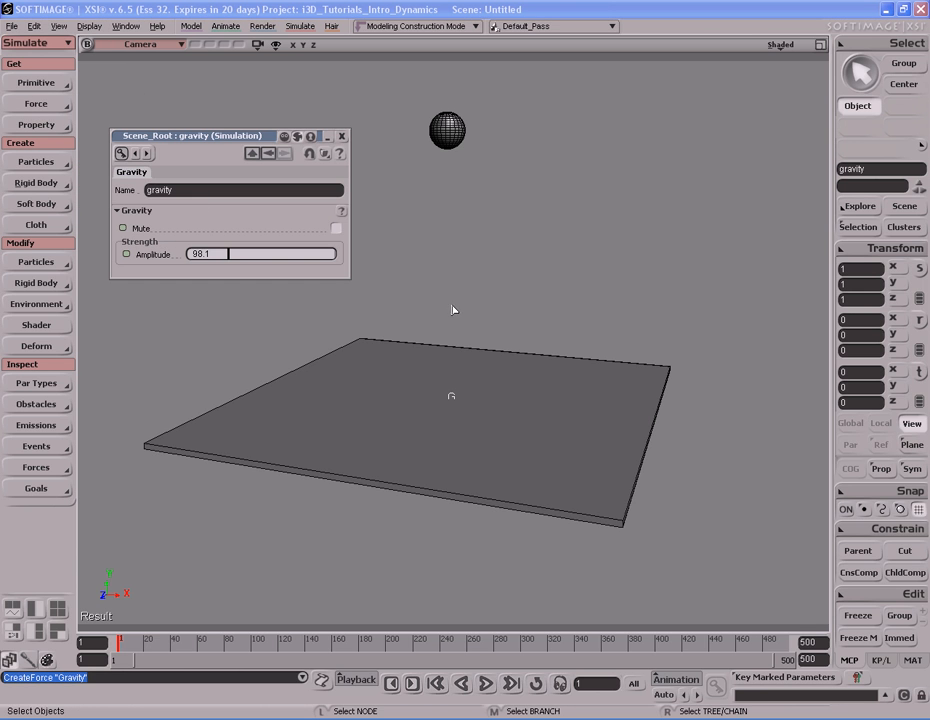
click(354, 145)
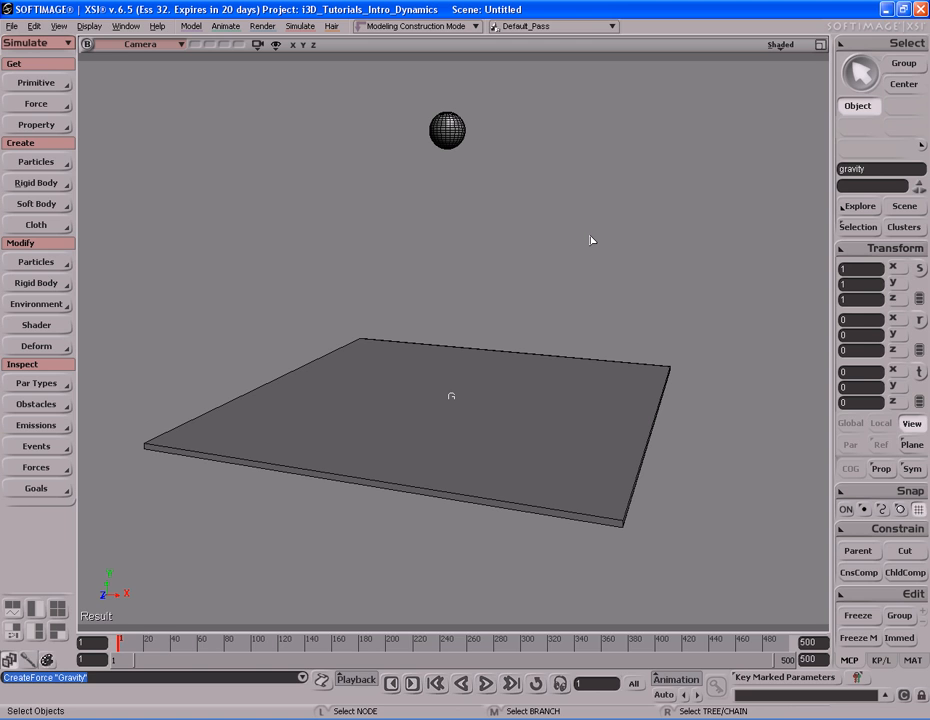
- Play the scene with the gravity force in place to check the sphere's motion, and return to the first frame
key(Up)
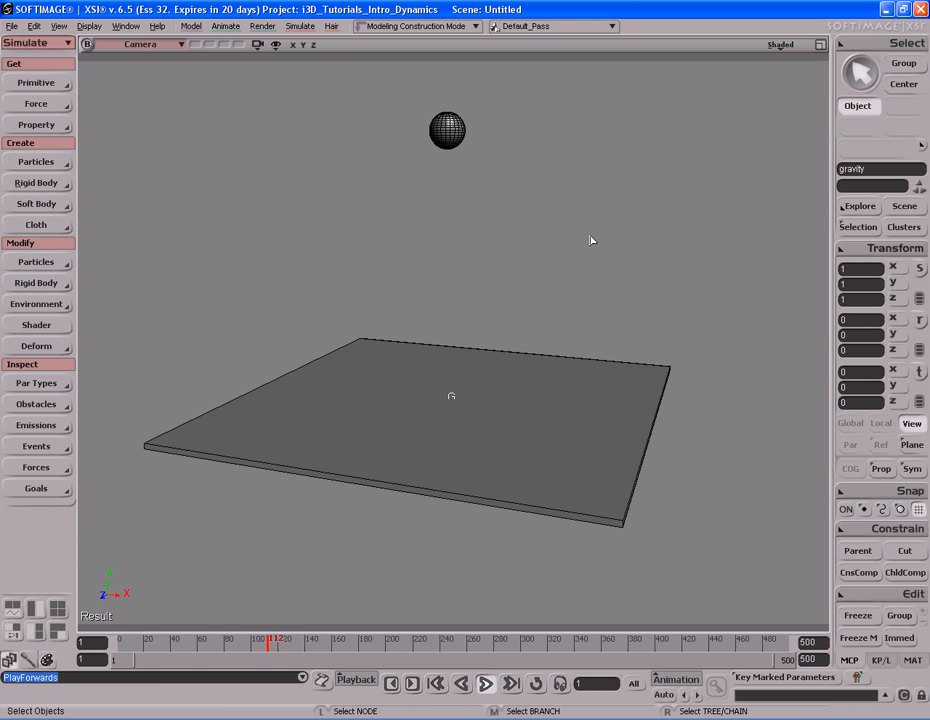
key(shift+Left)
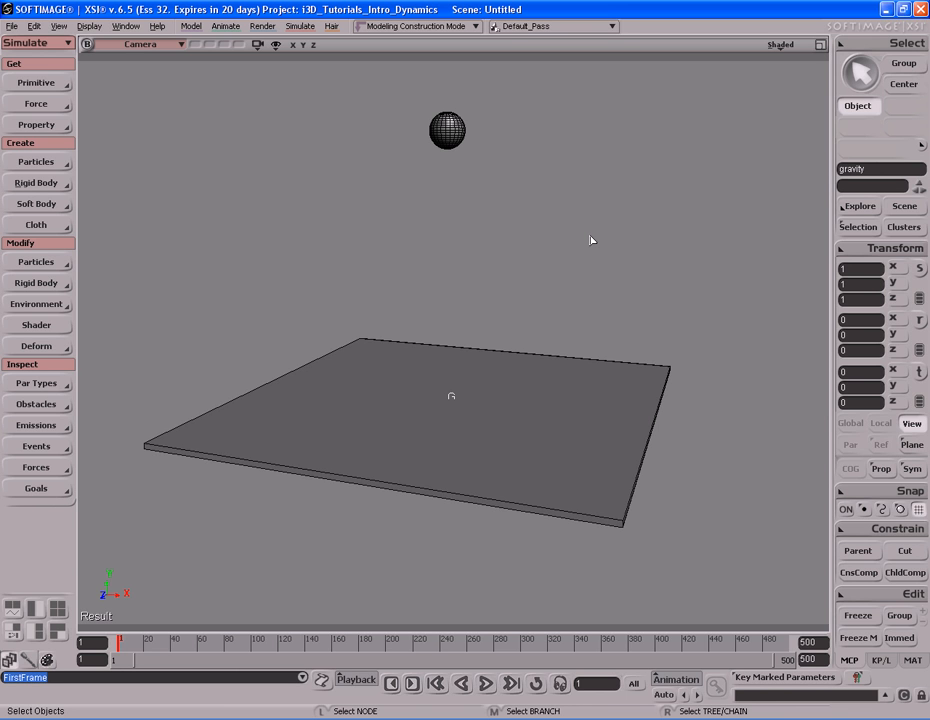
key(s)
mouse_move(590, 240)
right_down()
mouse_move(585, 262)
mouse_move(590, 220)
mouse_move(585, 262)
right_up()
key(space)
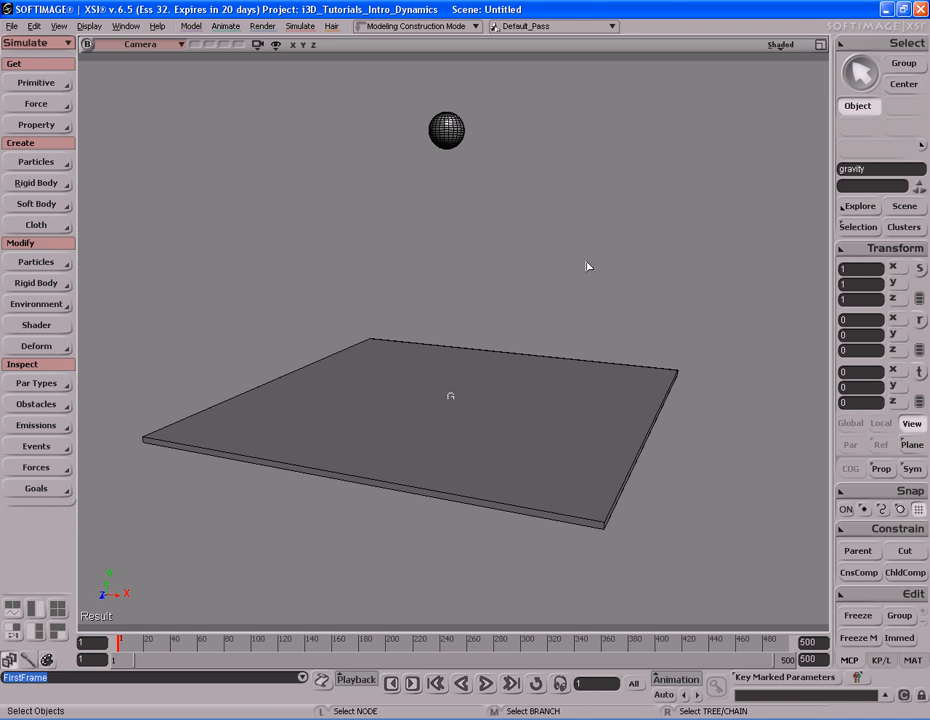
- Turn the sphere into a soft body from the selection
click(460, 140)
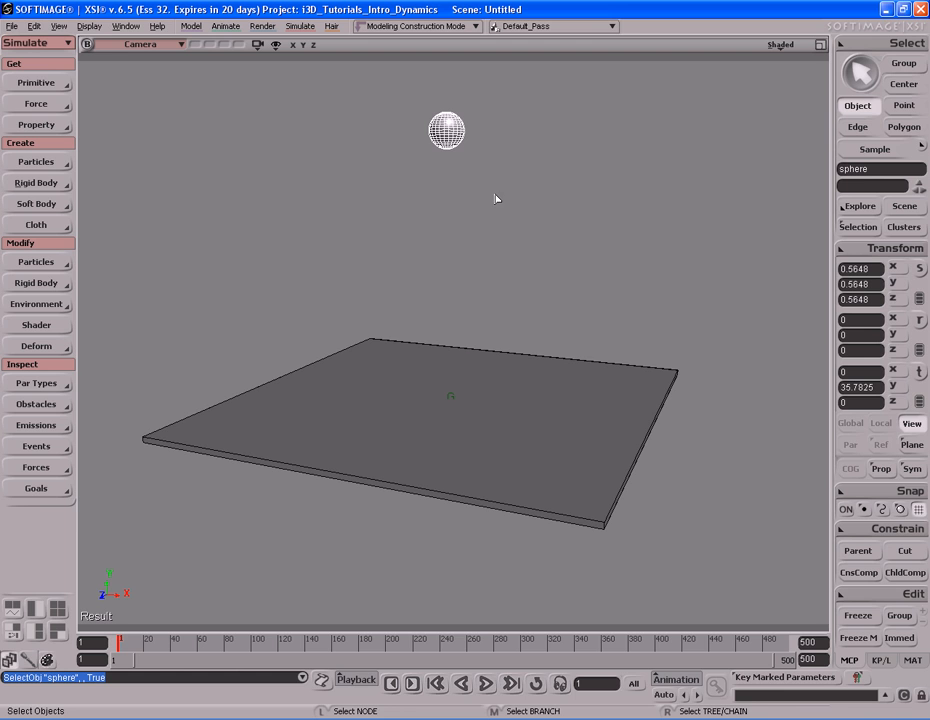
click(41, 205)
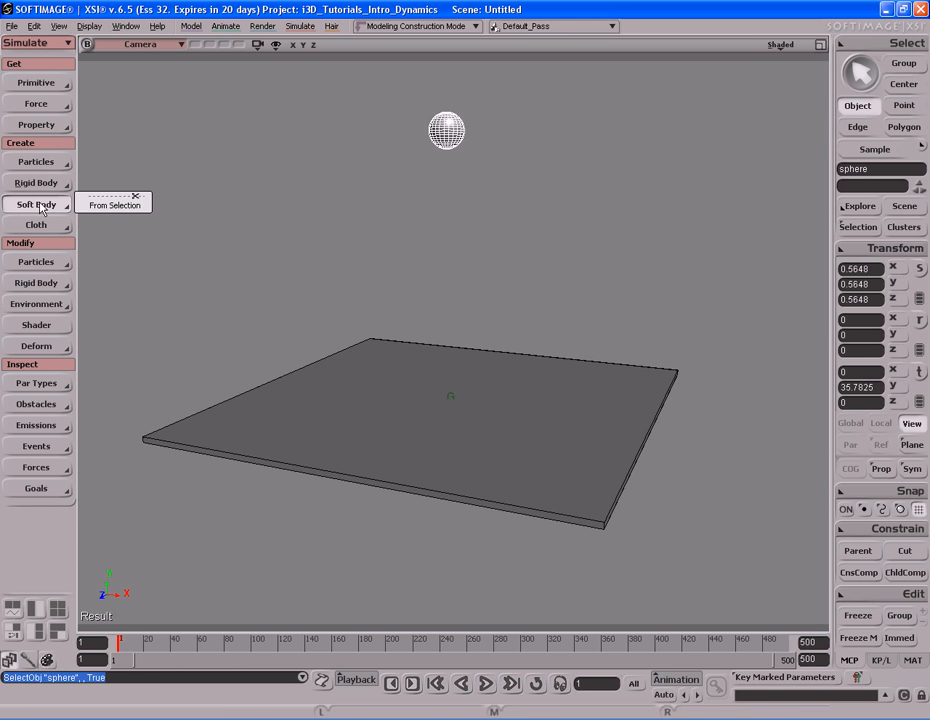
click(125, 205)
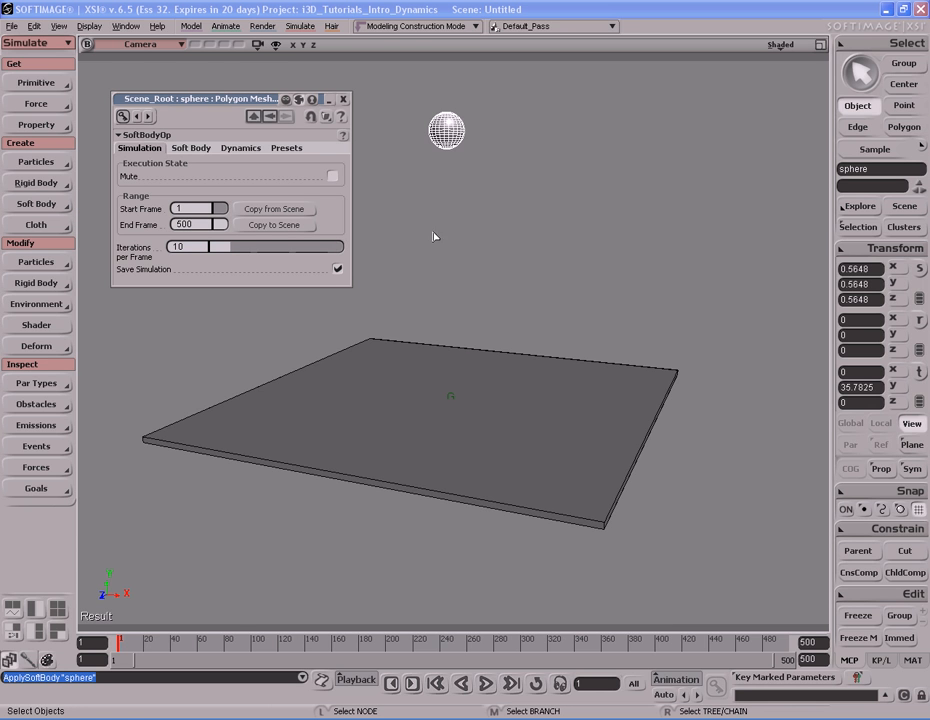
- Review the sphere's soft body settings for simulation, soft body properties, dynamics and presets, and close the property editor
click(191, 148)
click(240, 148)
click(286, 148)
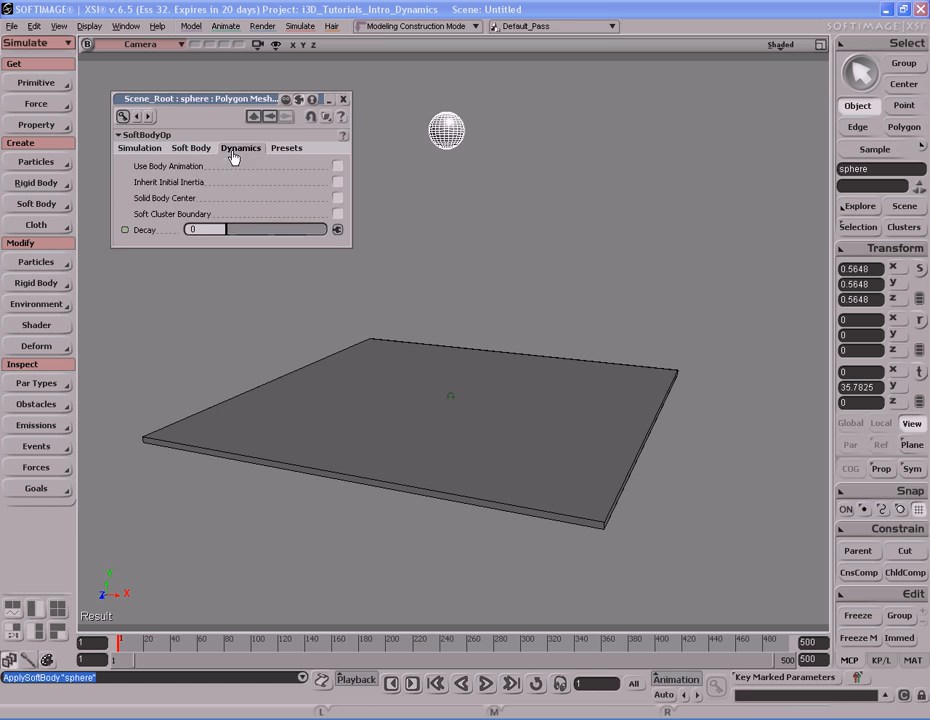
click(190, 148)
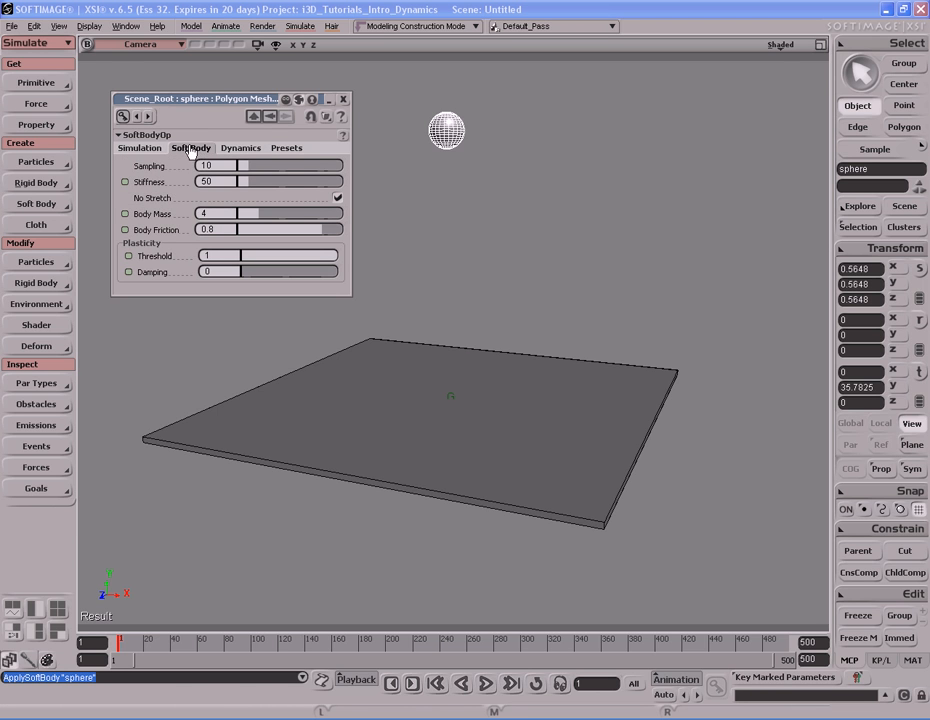
click(240, 149)
click(286, 150)
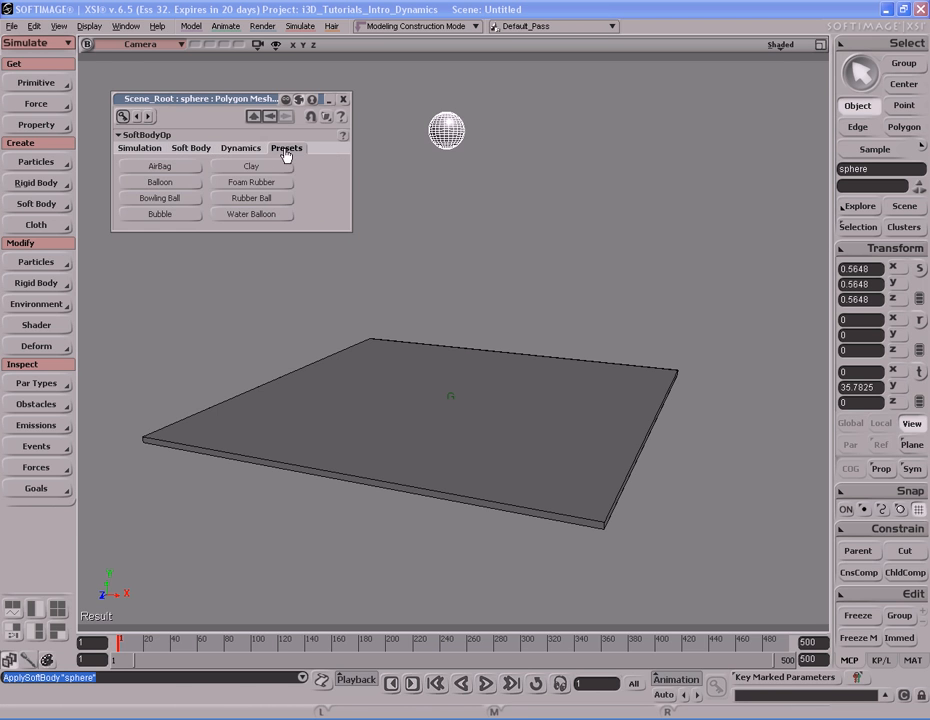
click(148, 150)
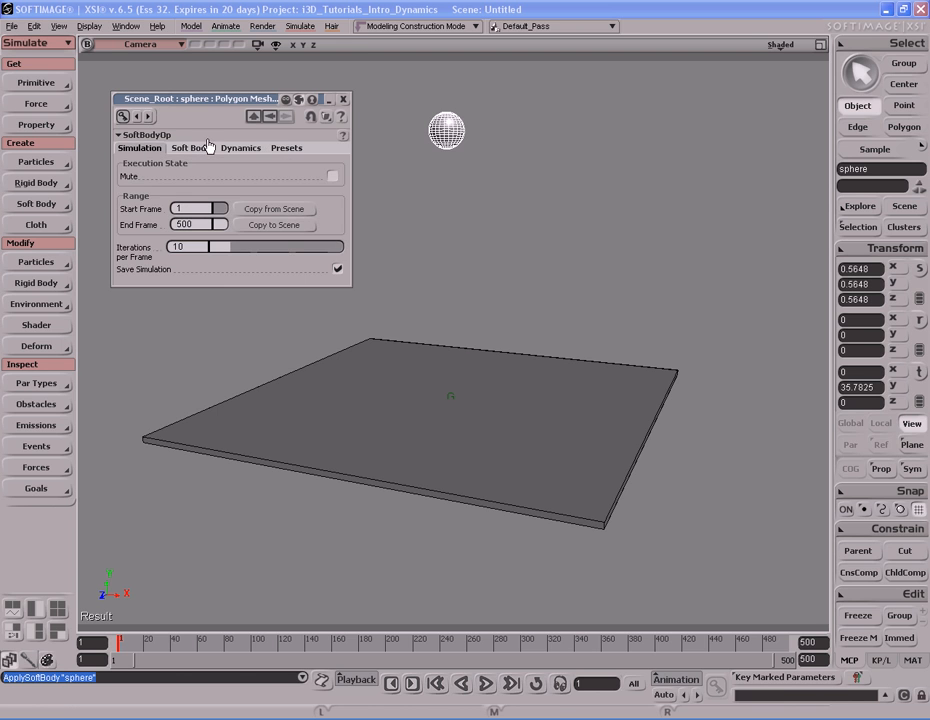
click(343, 99)
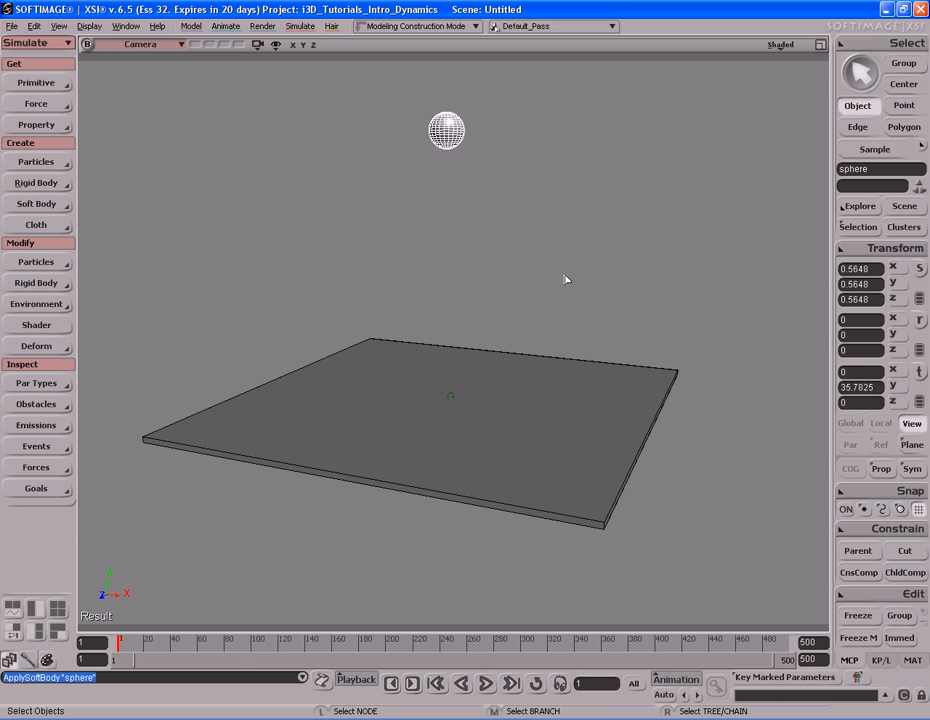
- Play the scene to check how the soft body sphere behaves, and return to the first frame
key(Up)
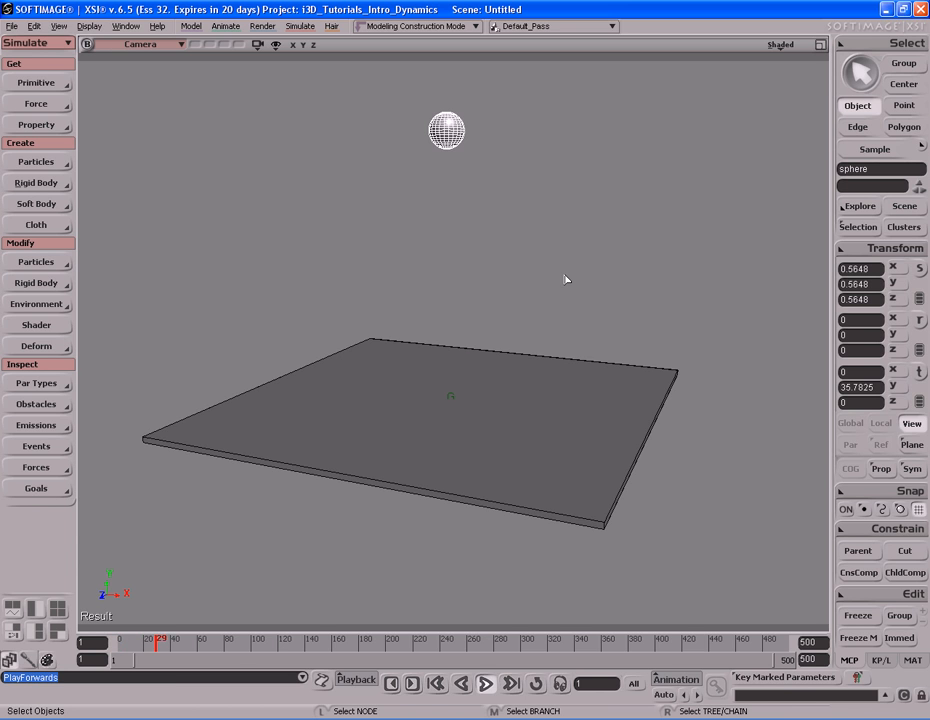
key(Up)
key(shift+comma)
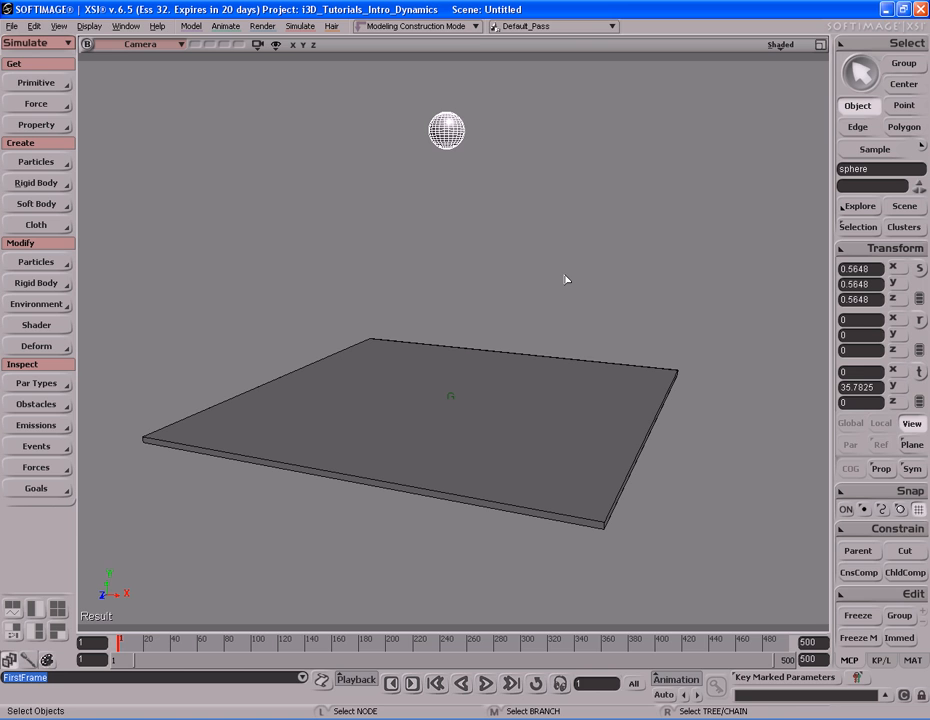
- Apply the existing gravity force to the soft body sphere, keep its default settings, and close the gravity property editor
key(s)
right_drag(560, 293, 563, 263)
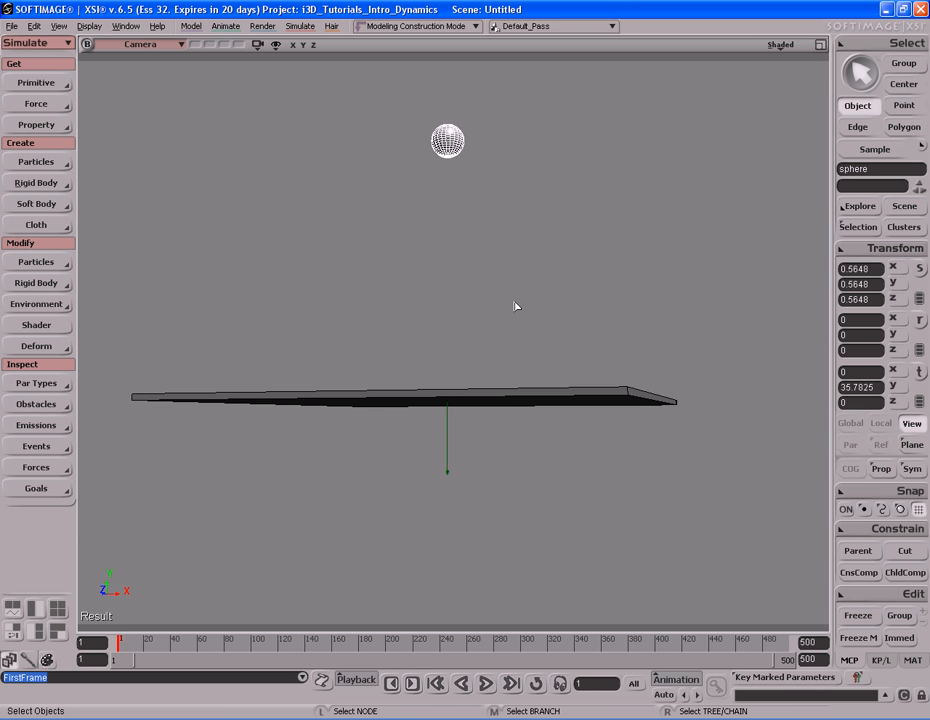
click(447, 143)
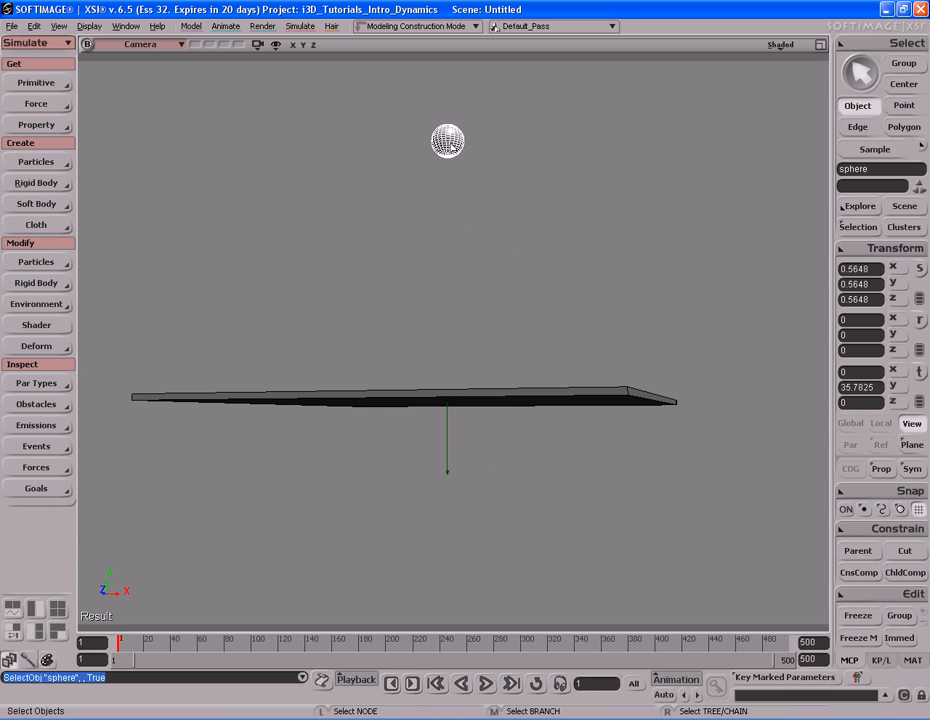
click(43, 309)
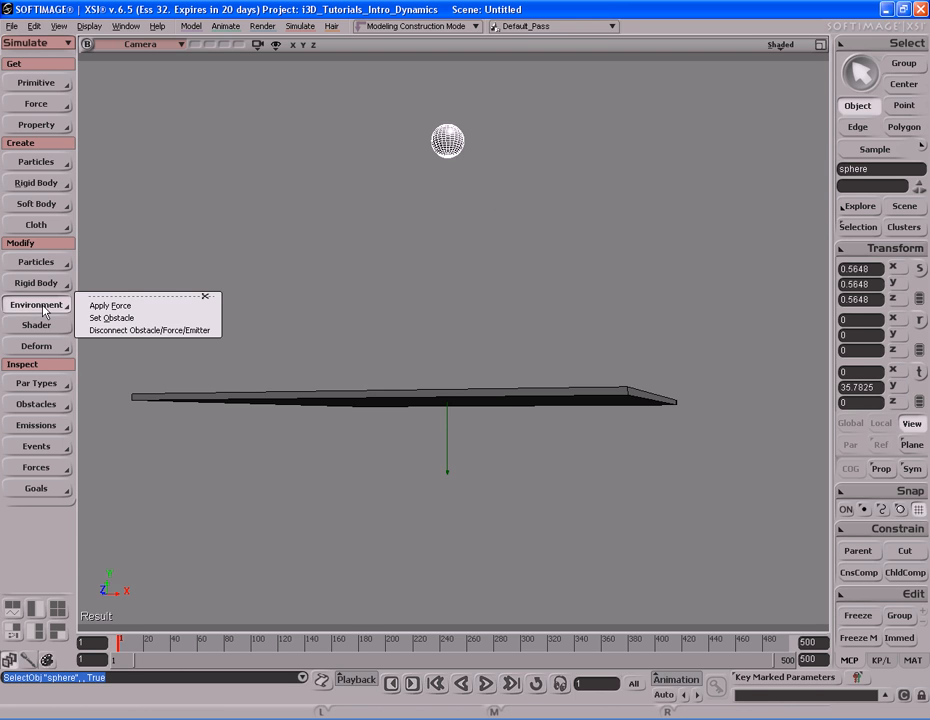
click(149, 309)
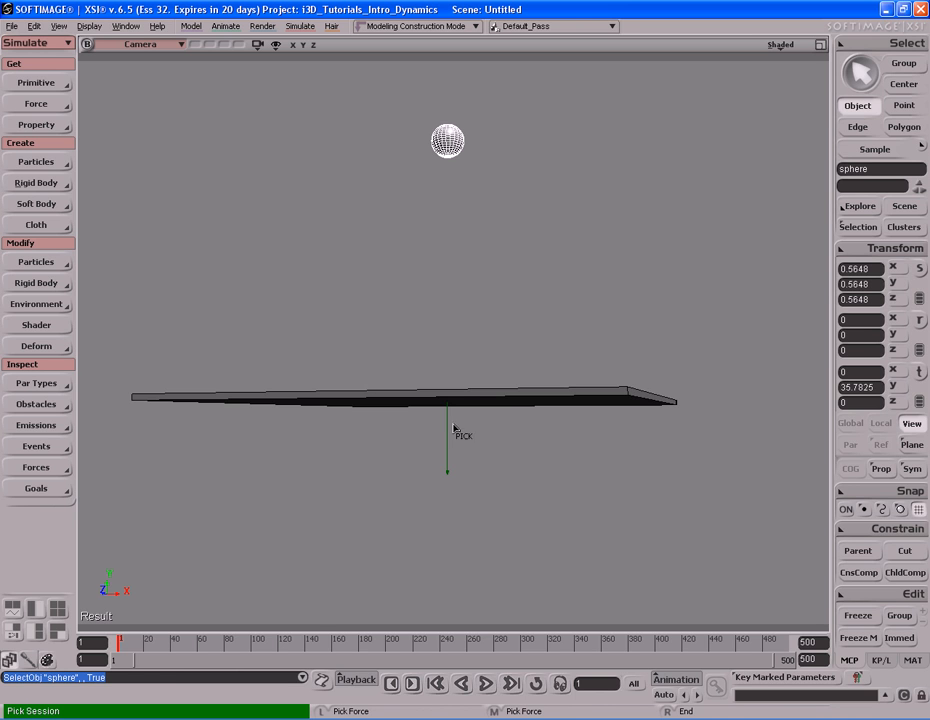
right_click(528, 487)
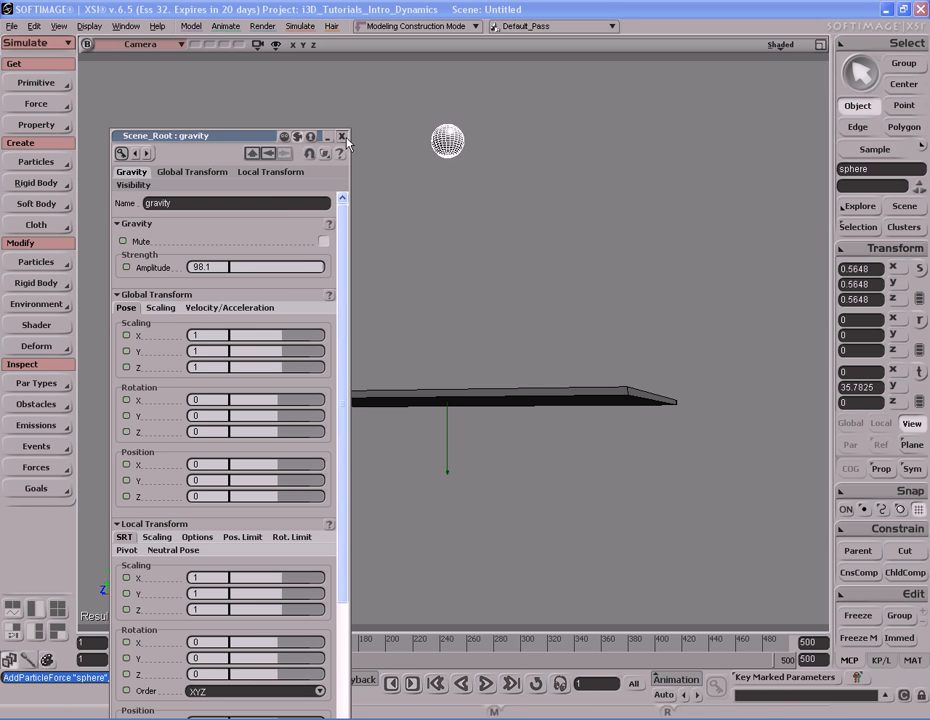
click(341, 136)
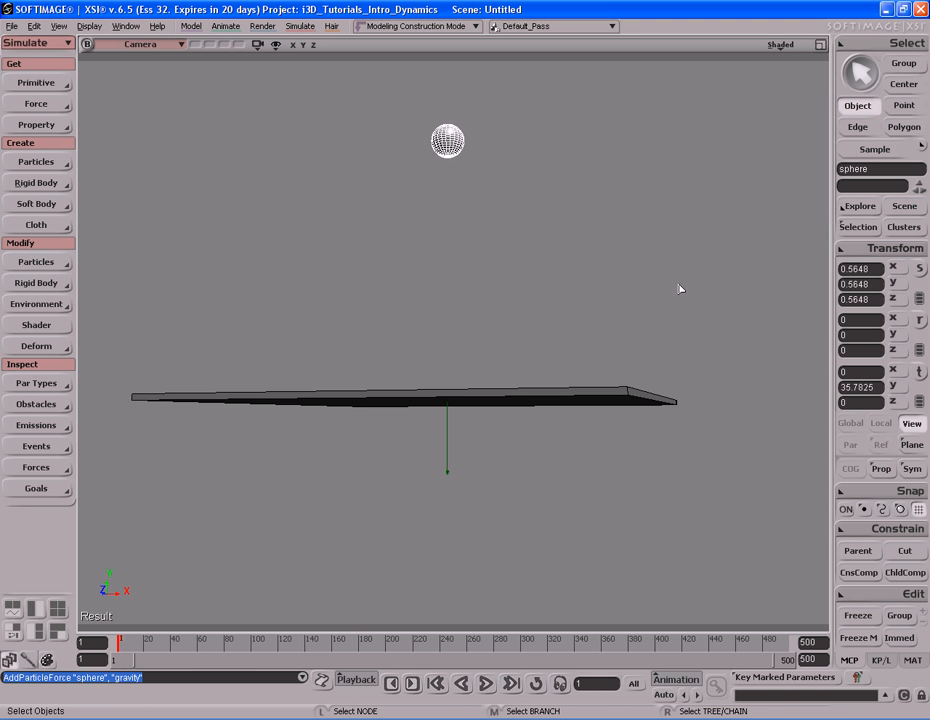
- Play the simulation from below and above the floor slab to check the sphere's fall, returning to the first frame each time
key(Up)
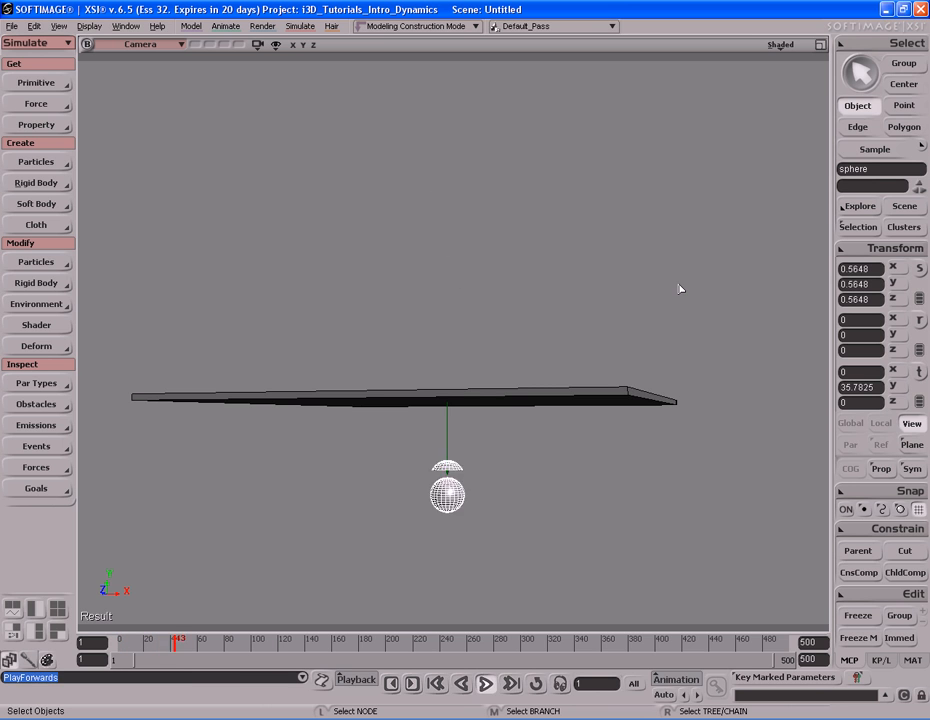
key(Up)
key(shift+comma)
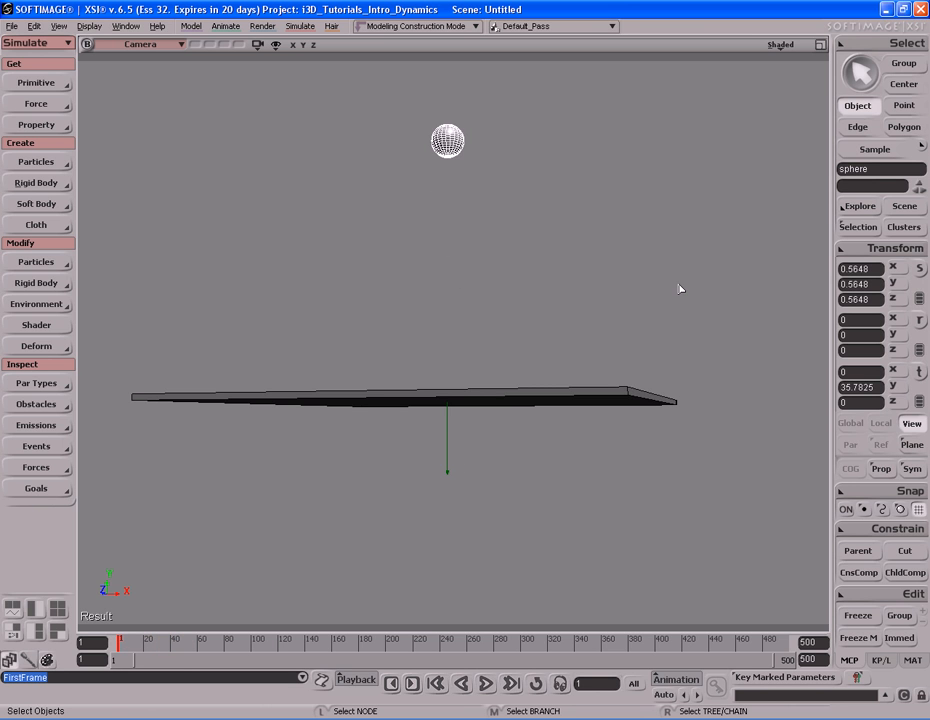
key(s)
mouse_move(679, 282)
right_down()
mouse_move(689, 276)
mouse_move(691, 289)
mouse_move(685, 274)
right_up()
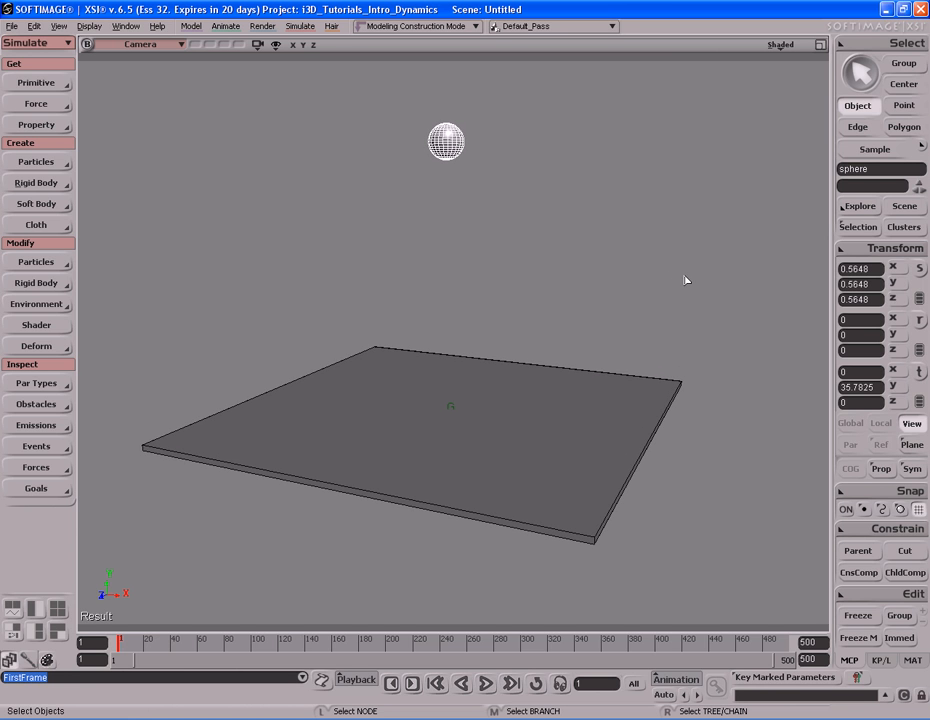
key(Up)
key(Up)
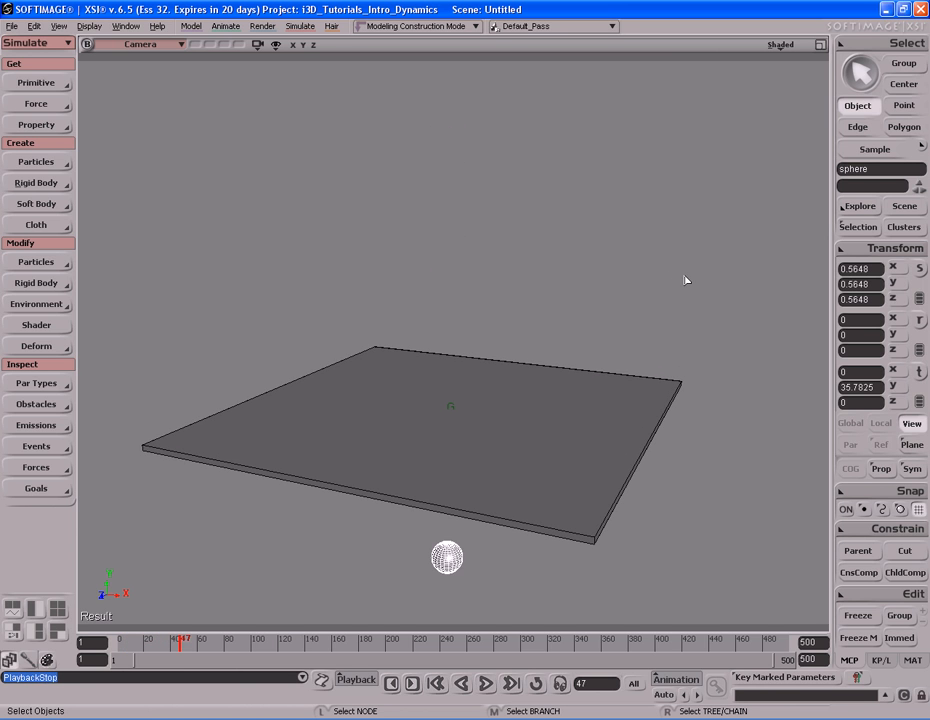
key(shift+comma)
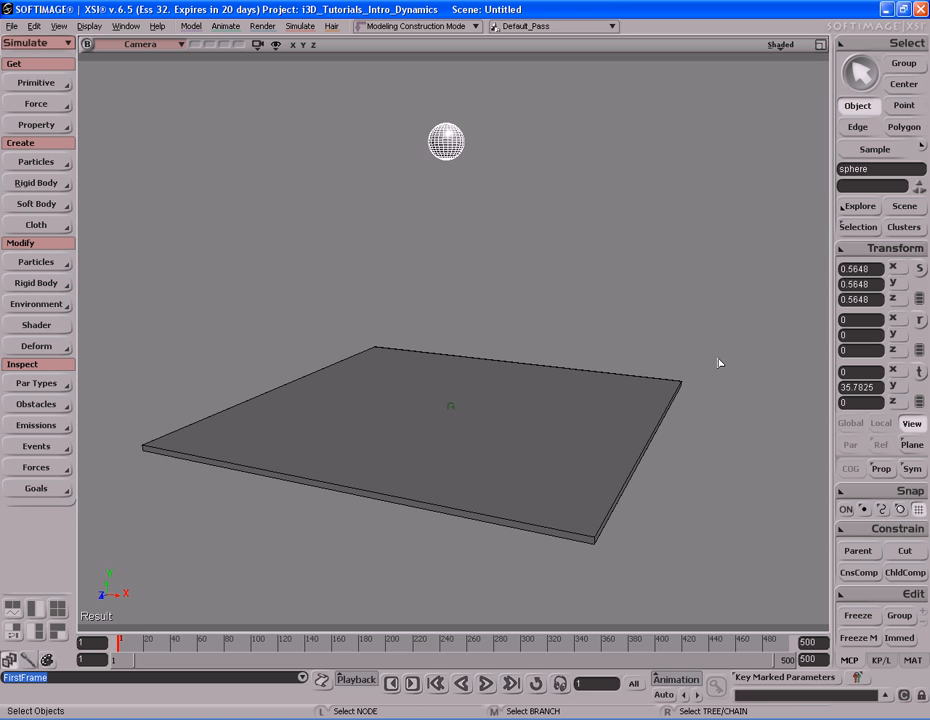
- Set the floor slab as an obstacle for the sphere, keep the default obstacle settings, and close the obstacle property editor
click(460, 147)
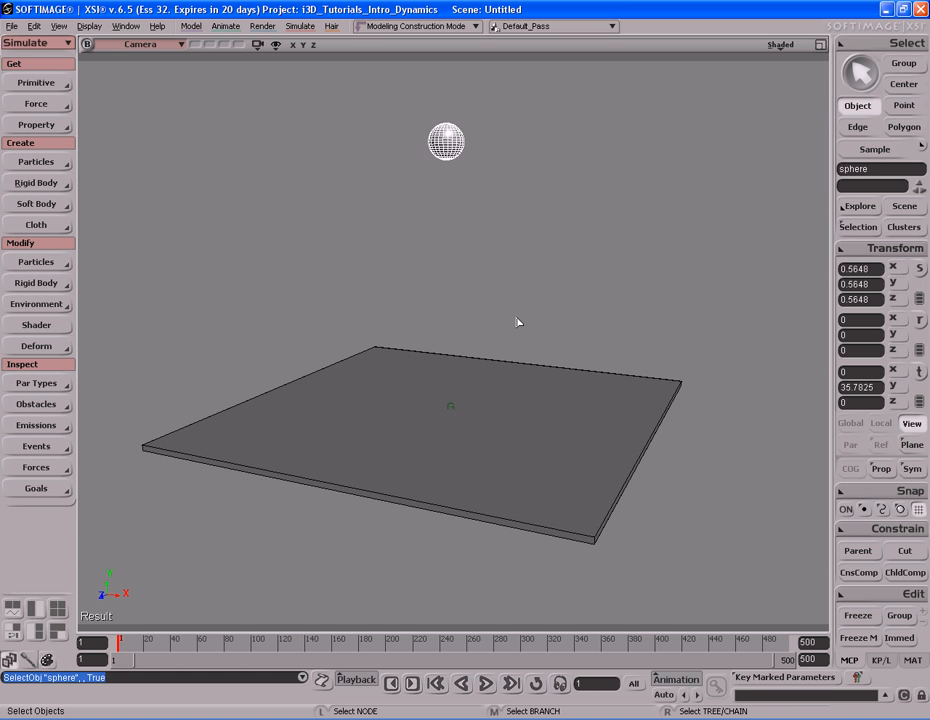
click(522, 414)
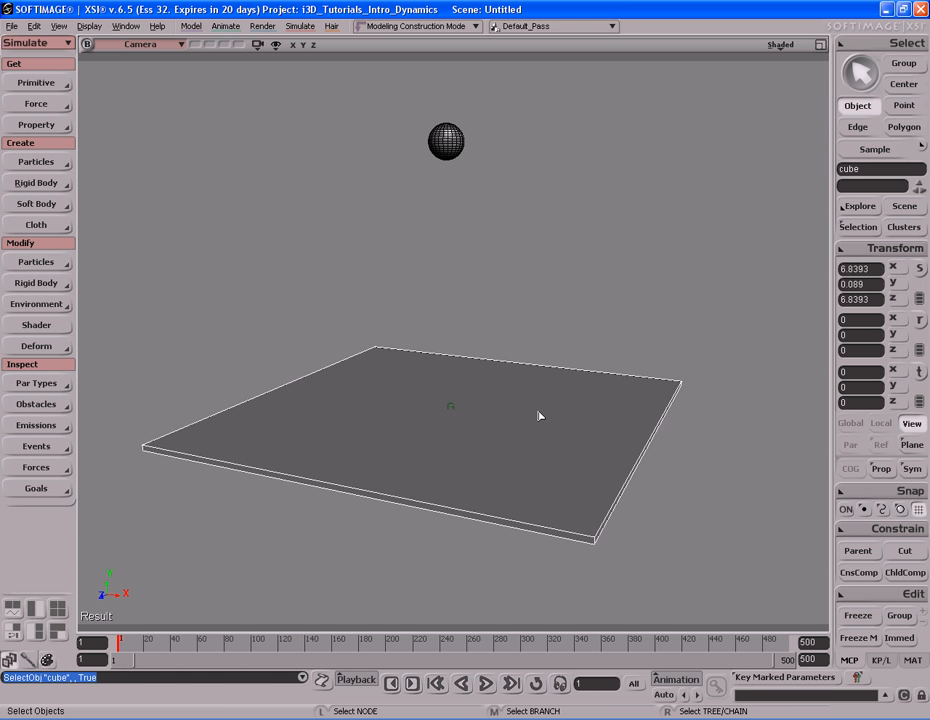
click(447, 140)
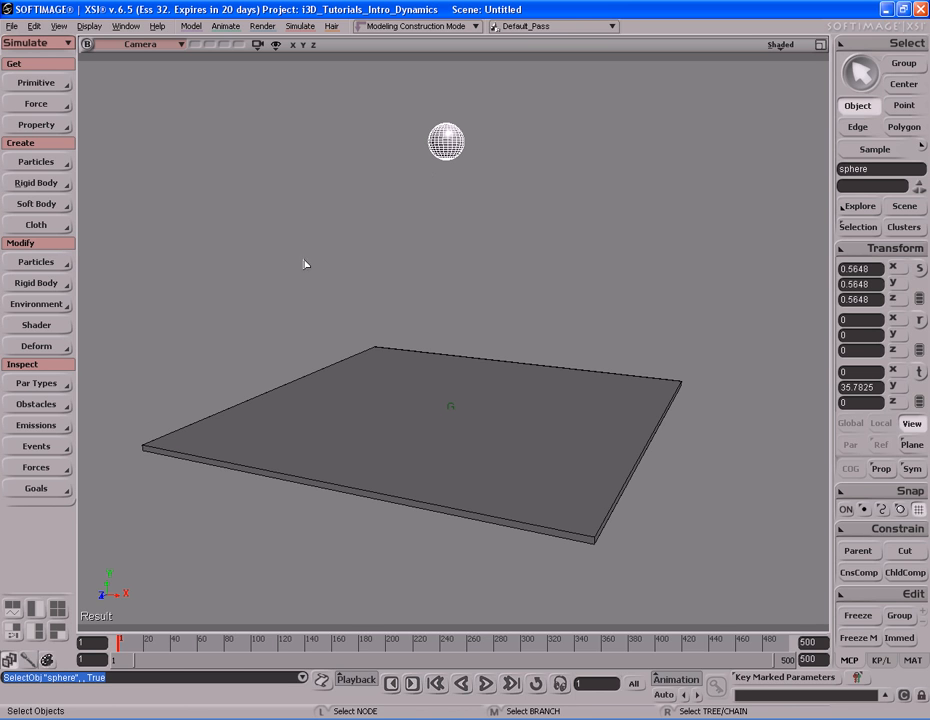
click(38, 308)
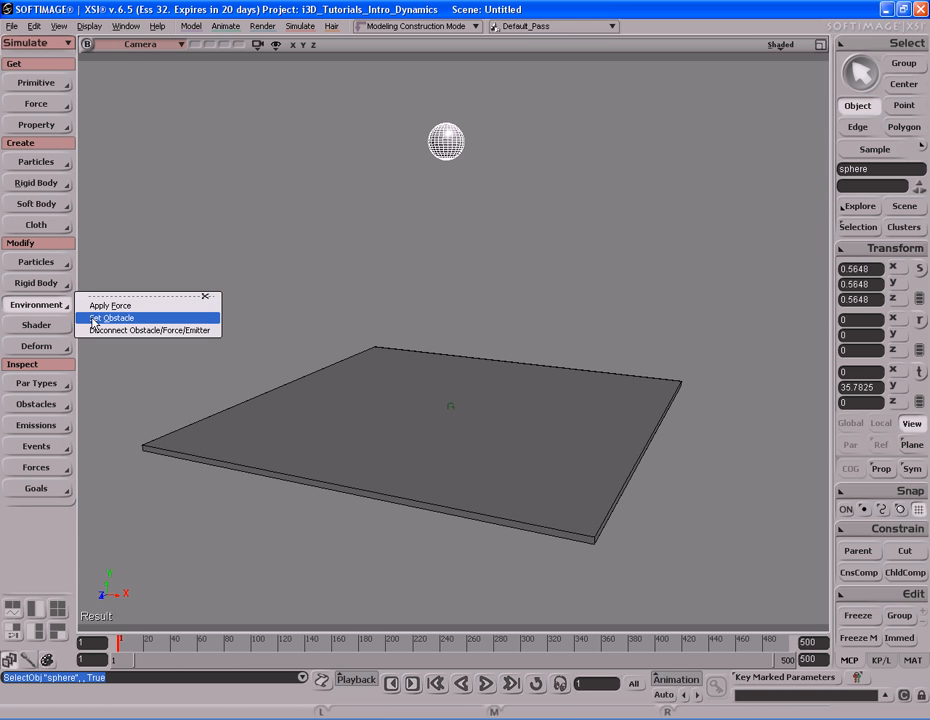
click(149, 318)
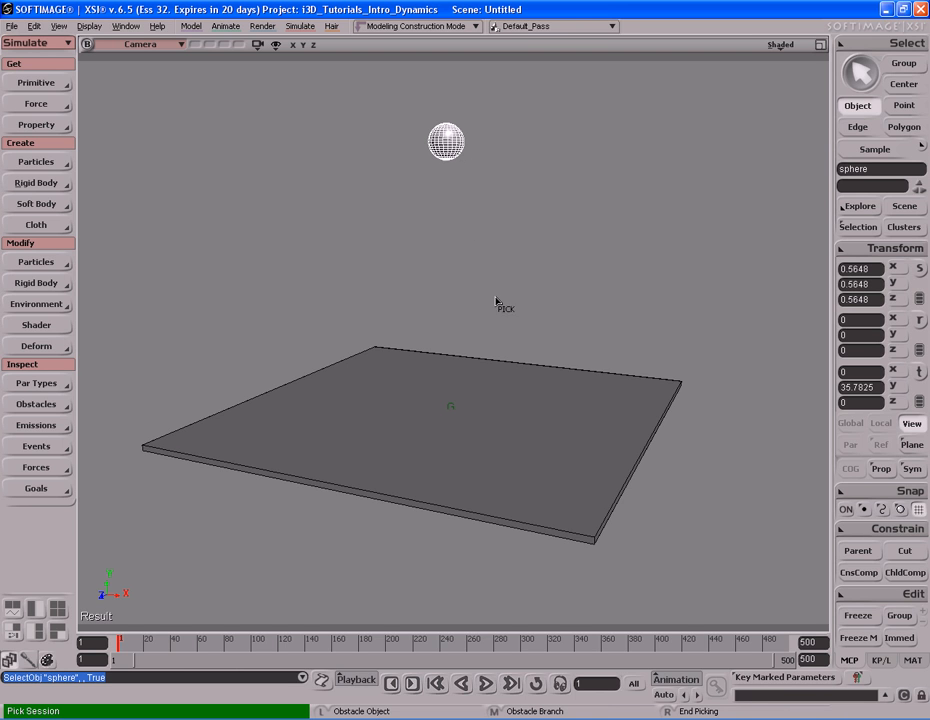
click(553, 424)
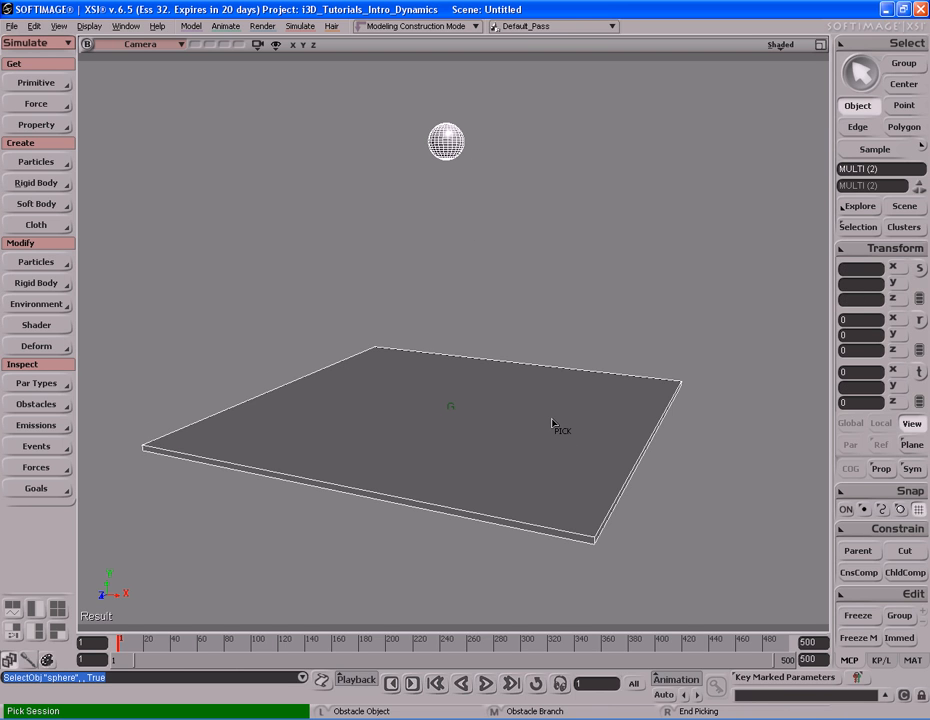
right_click(548, 315)
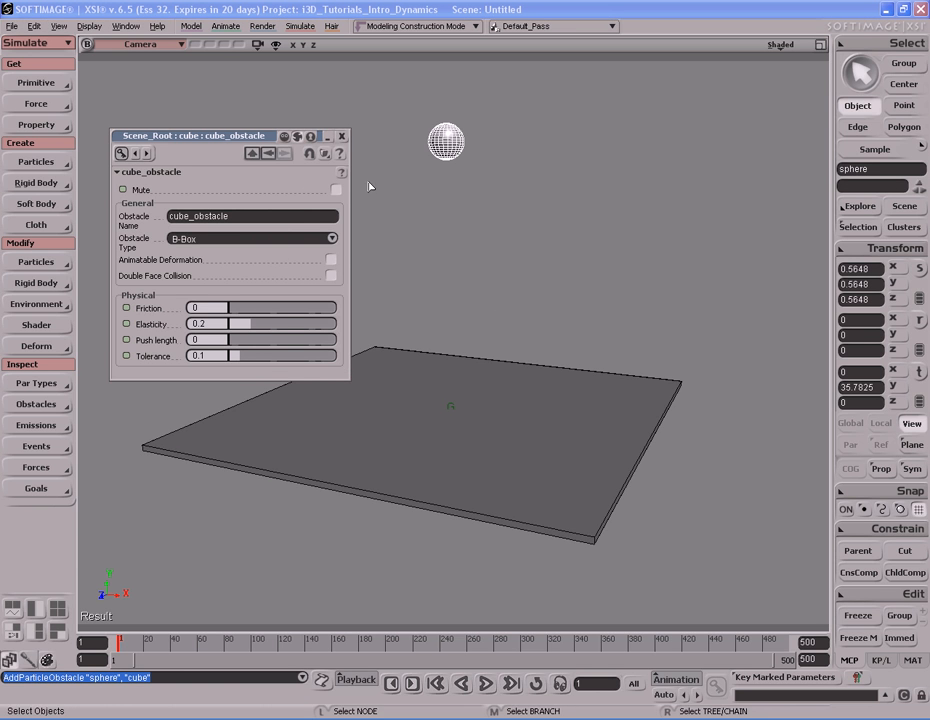
click(341, 136)
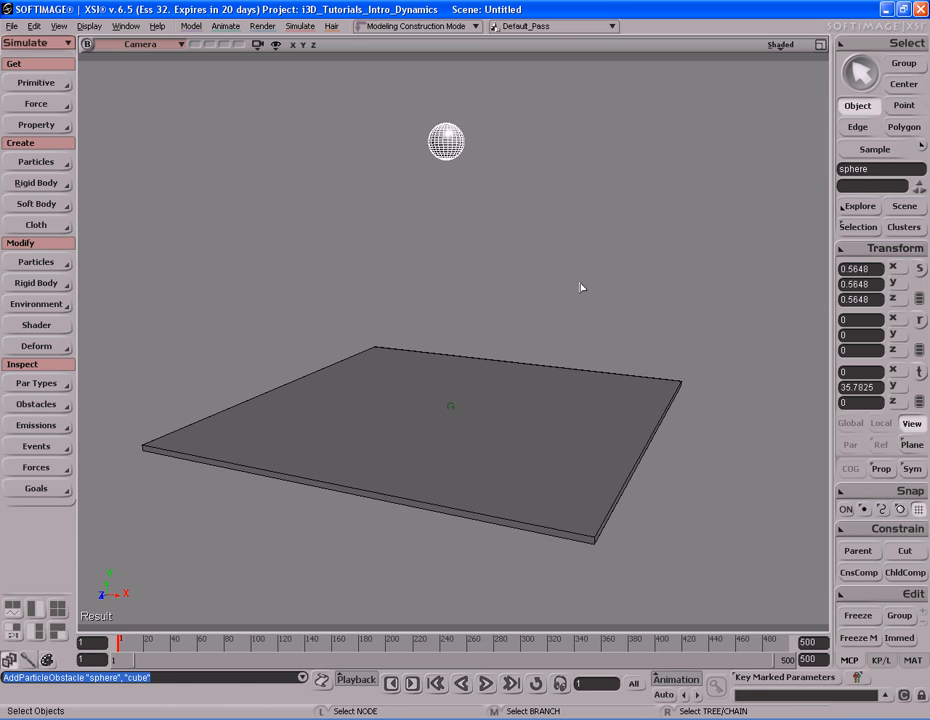
- Play the simulation with the obstacle, stop it at frame 125, and examine the sphere's deformed shape on the floor from several angles
key(F10)
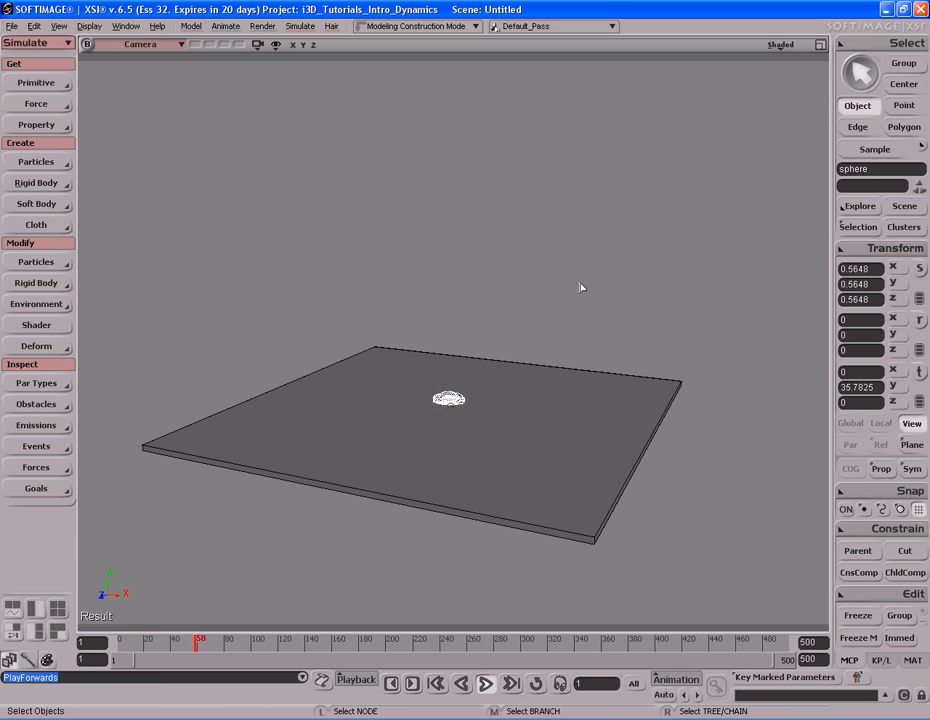
key(Escape)
key(s)
right_drag(581, 287, 618, 336)
middle_drag(618, 336, 372, 386)
drag(372, 386, 455, 380)
key(s)
middle_drag(455, 380, 426, 436)
right_drag(426, 436, 272, 400)
middle_drag(272, 400, 445, 378)
right_drag(545, 374, 566, 368)
middle_drag(566, 368, 503, 392)
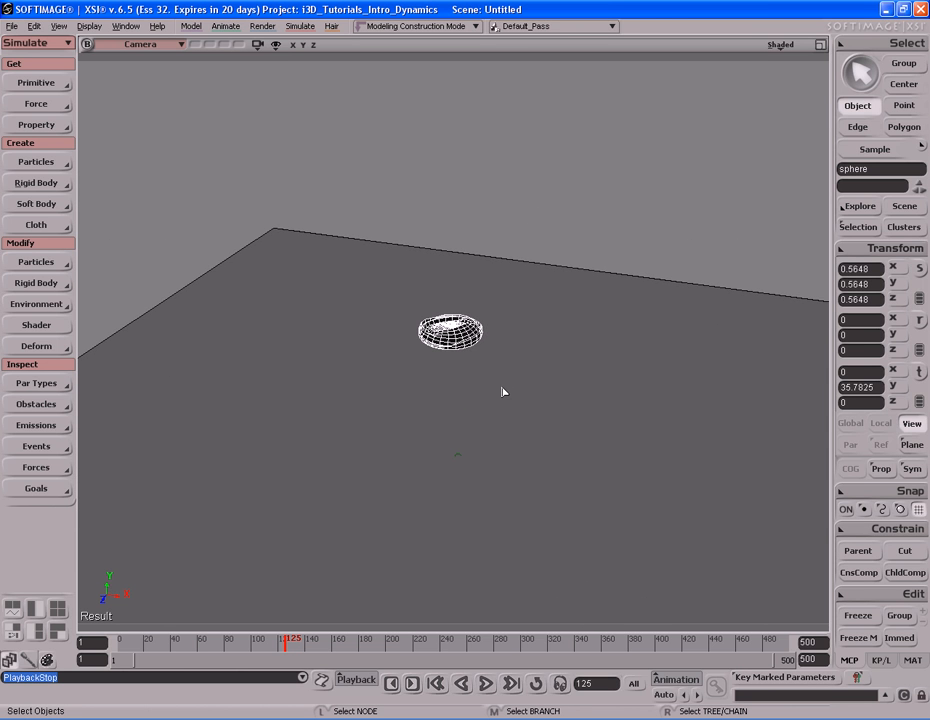
key(s)
mouse_move(521, 376)
right_down()
mouse_move(438, 370)
mouse_move(552, 378)
mouse_move(515, 440)
mouse_move(467, 387)
mouse_move(494, 405)
mouse_move(519, 394)
right_up()
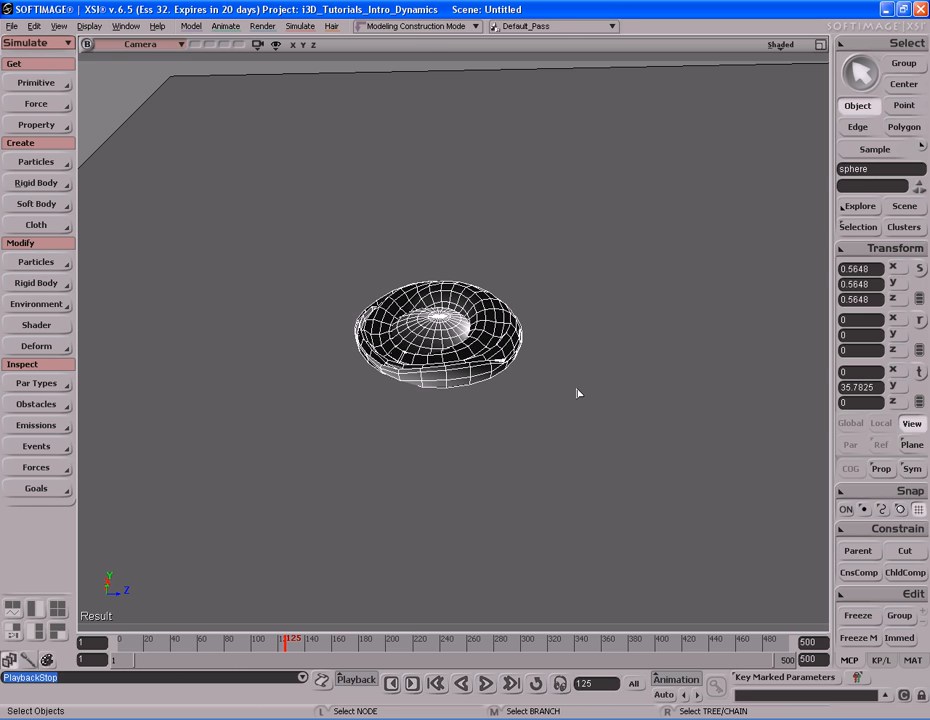
key(s)
right_drag(577, 393, 497, 309)
drag(502, 334, 509, 318)
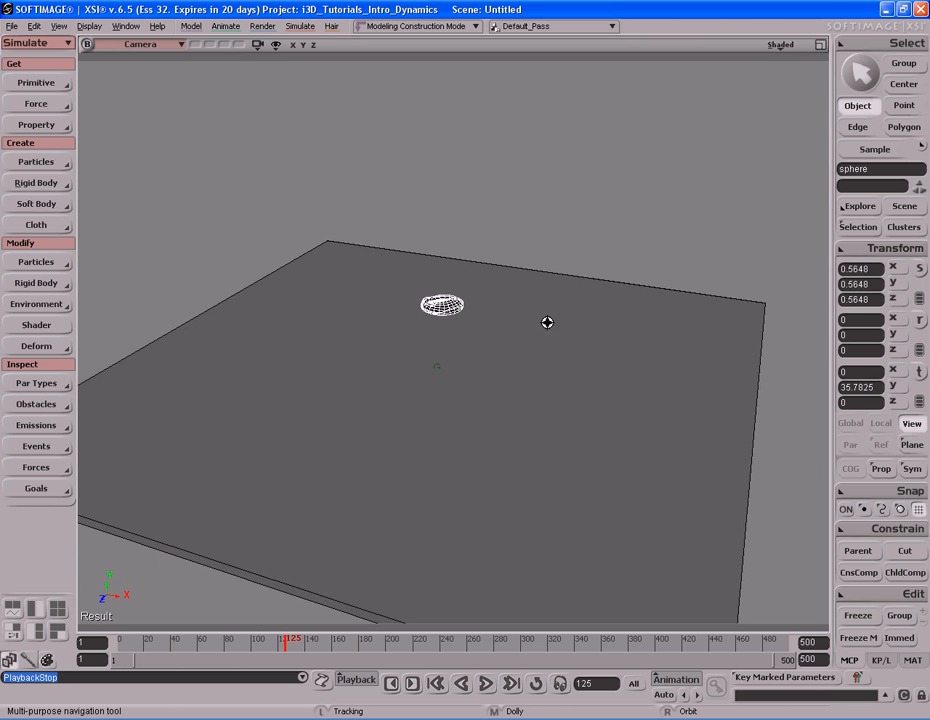
middle_drag(509, 318, 494, 332)
drag(517, 321, 521, 329)
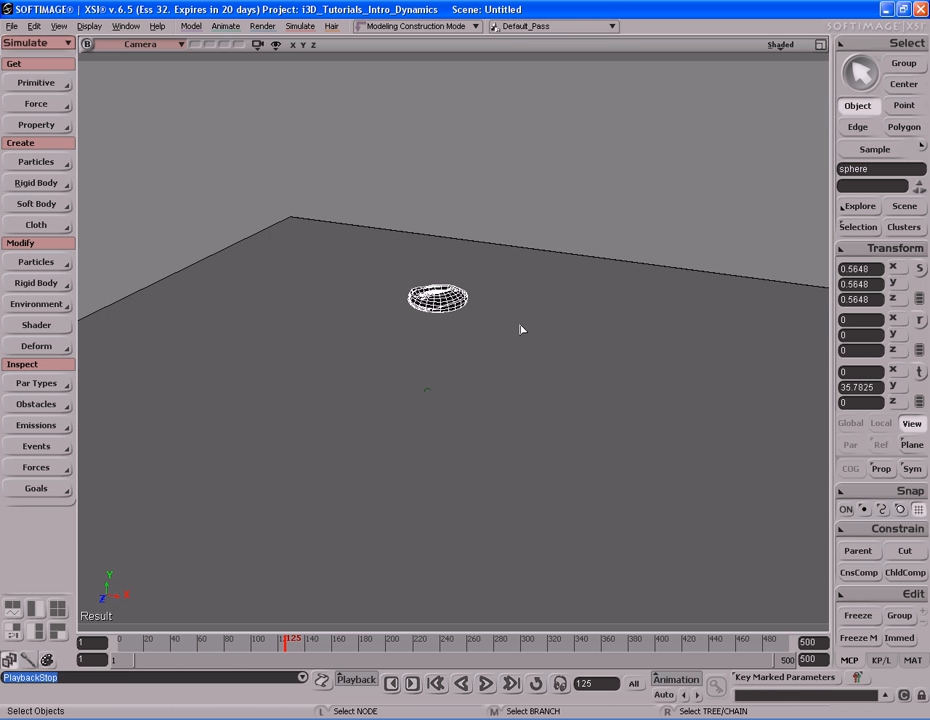
key(s)
right_drag(538, 334, 534, 338)
middle_drag(471, 351, 505, 352)
right_drag(505, 352, 523, 359)
key(space)
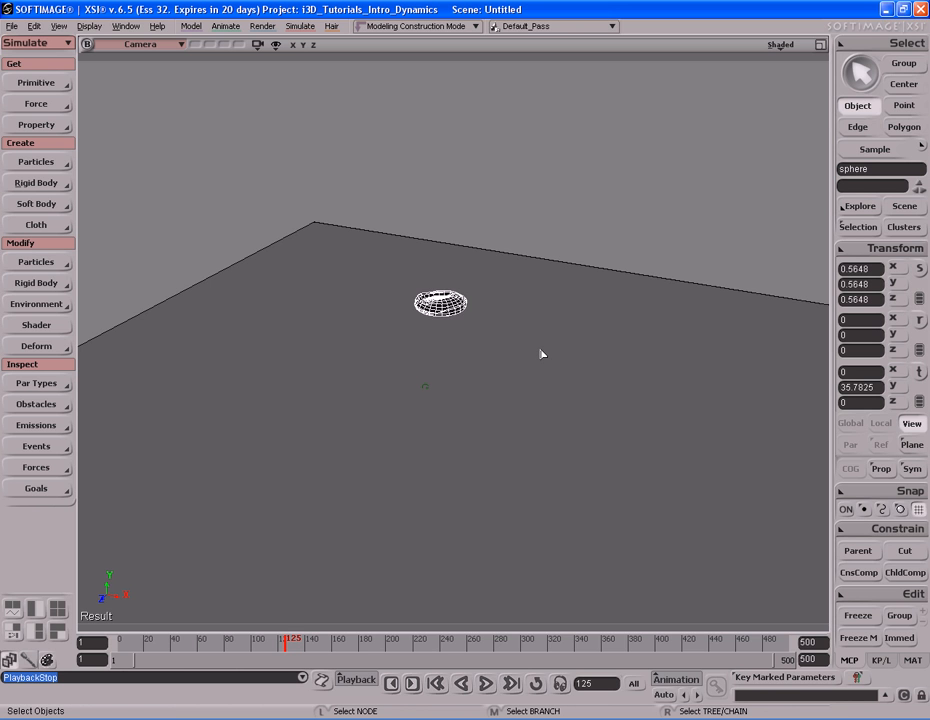
- Return to the first frame and frame the sphere together with the floor slab in the camera view
key(Home)
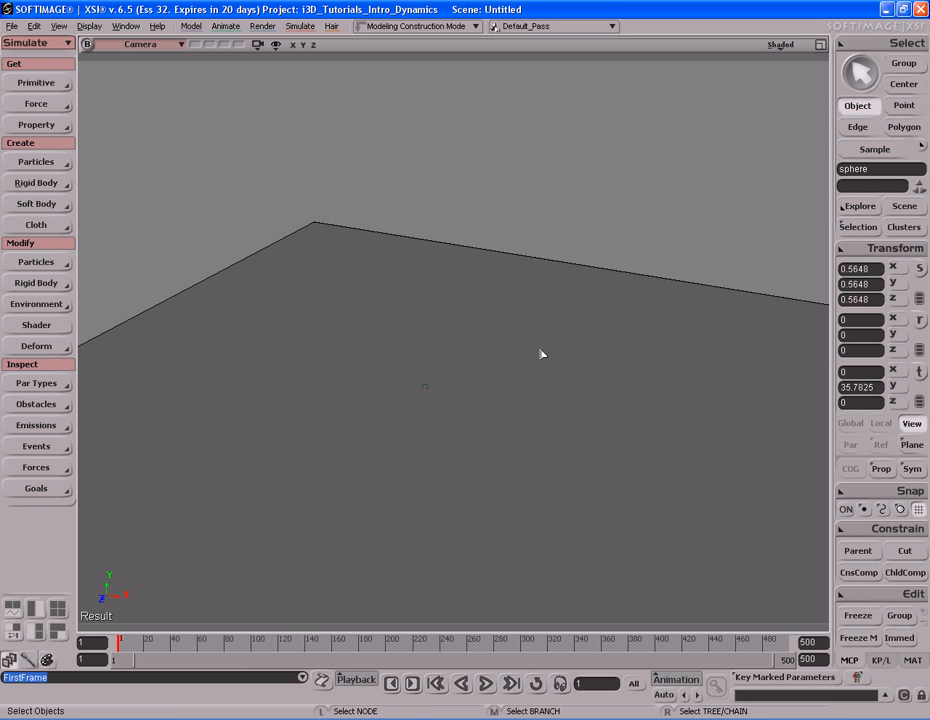
key(a)
key(s)
middle_drag(540, 352, 523, 376)
right_drag(523, 376, 519, 335)
mouse_move(519, 335)
mouse_down()
mouse_move(515, 363)
mouse_move(518, 352)
mouse_up()
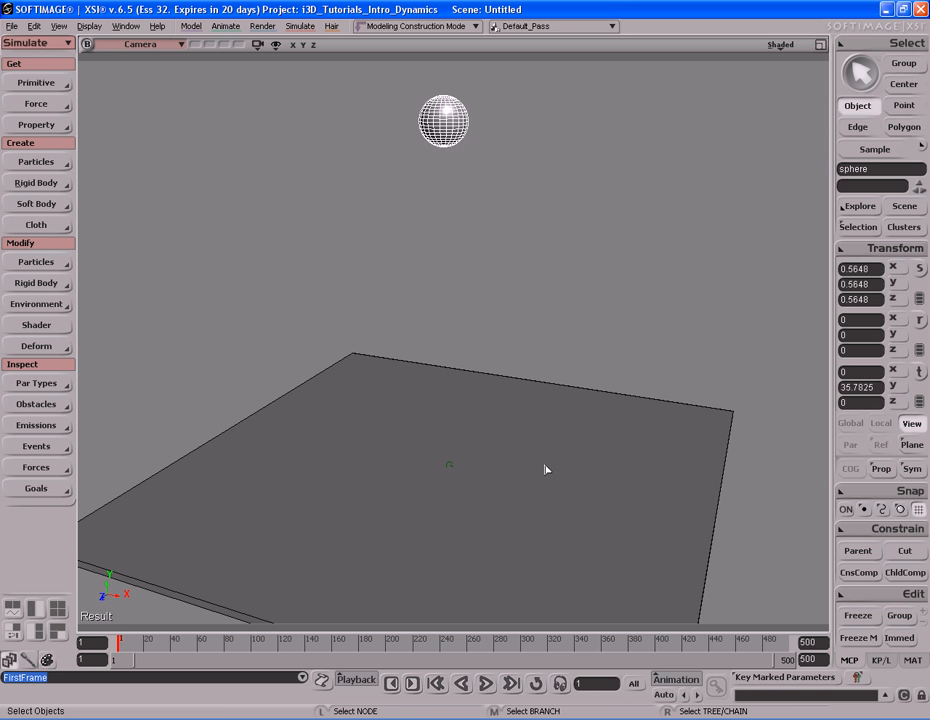
- Examine the sphere's operator stack, comparing the SoftBodyOp operator's place with the Modeling and Animation construction markers
click(450, 117)
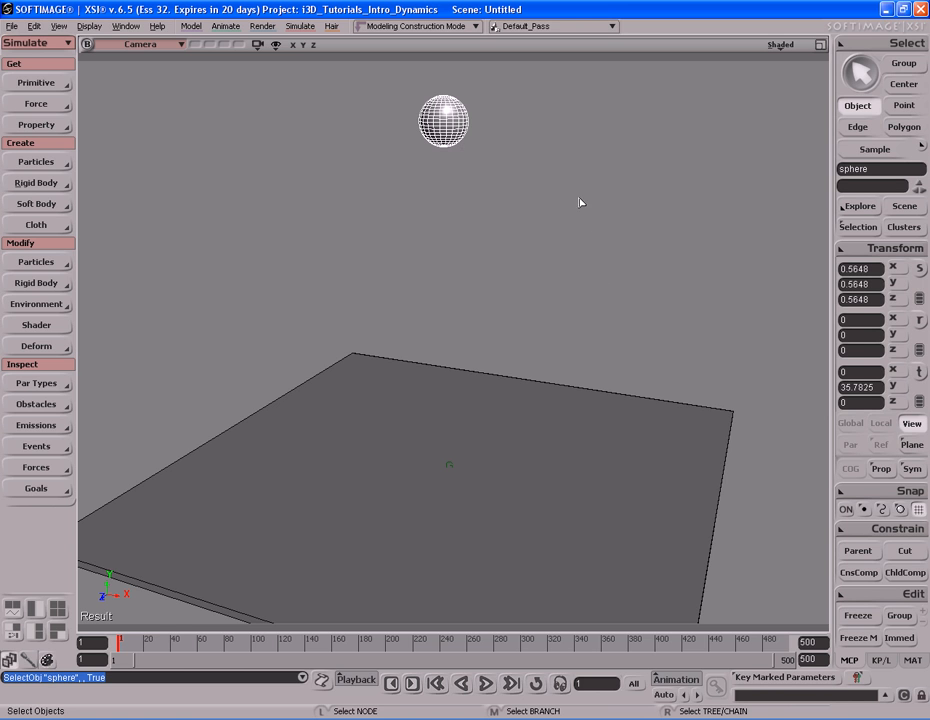
click(859, 229)
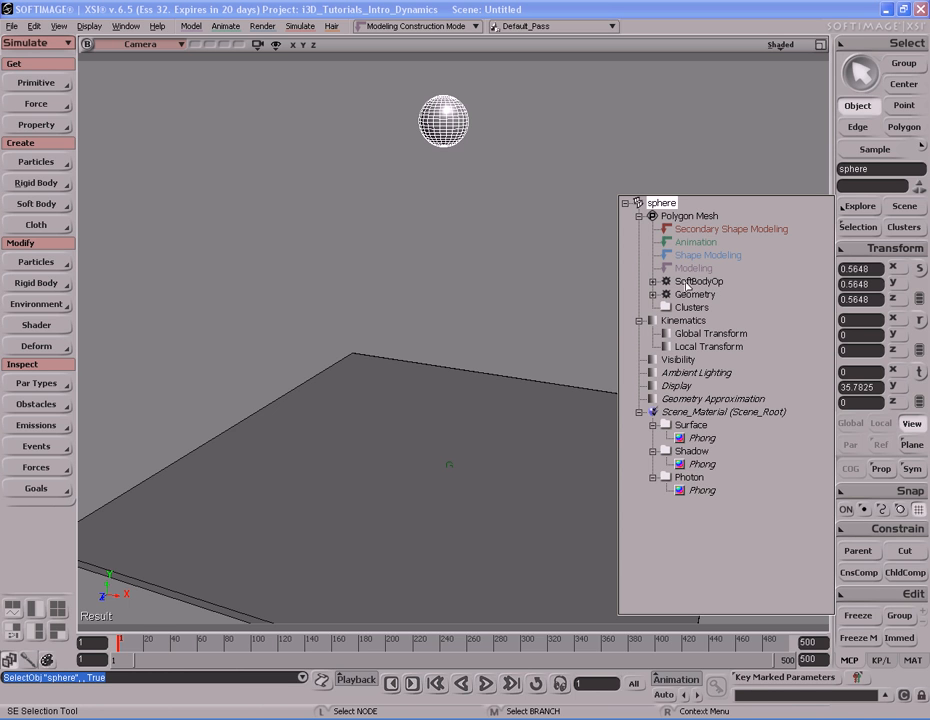
click(695, 269)
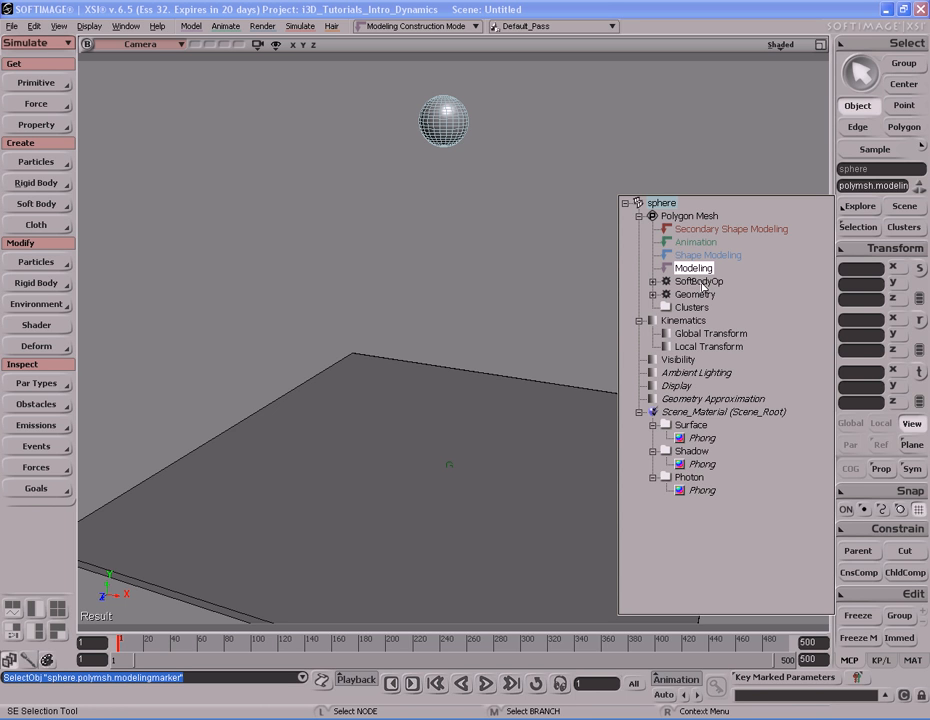
click(685, 283)
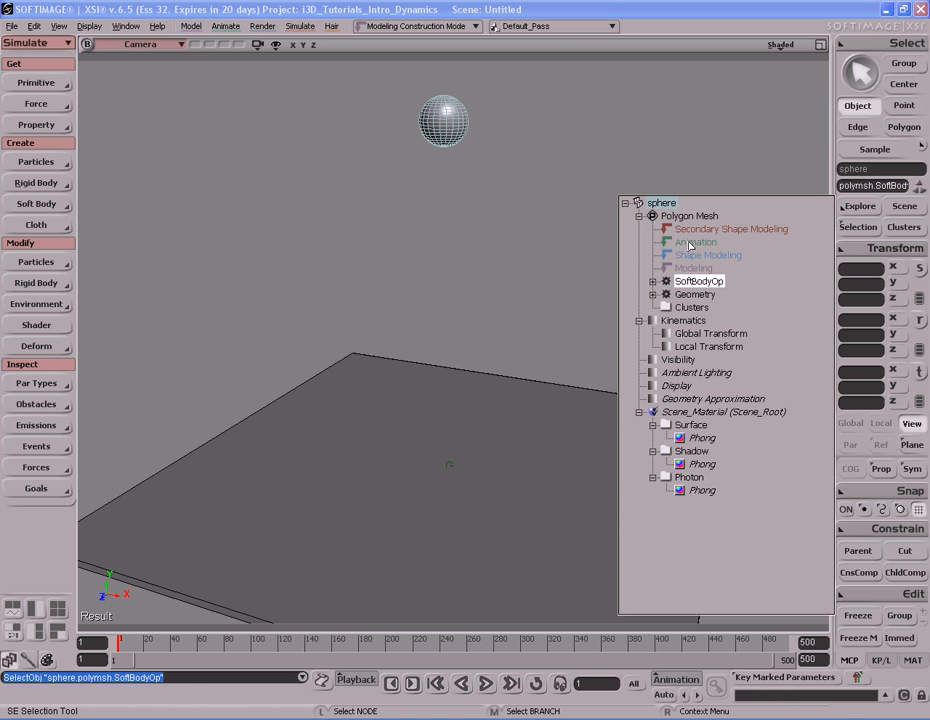
click(690, 243)
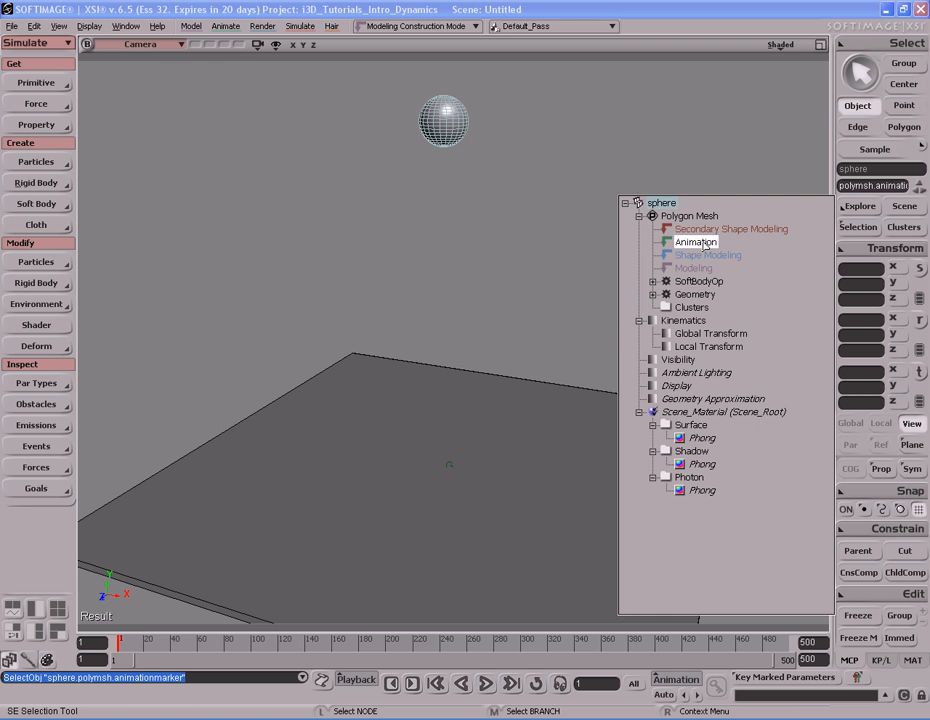
click(708, 283)
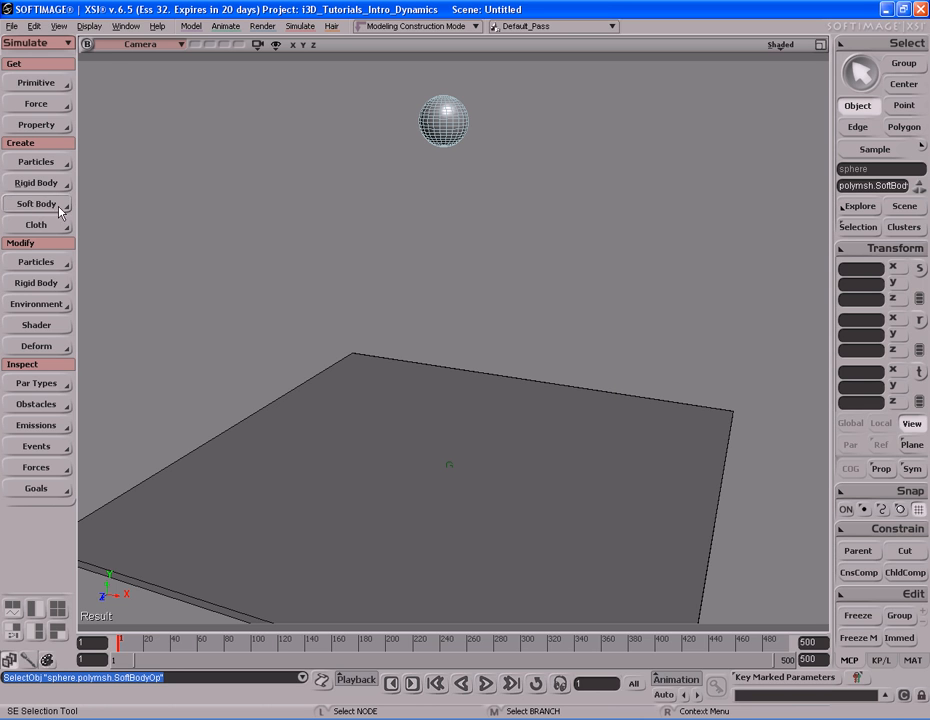
- Set the construction mode to Animation Construction Mode before applying soft body operators
click(42, 204)
click(118, 205)
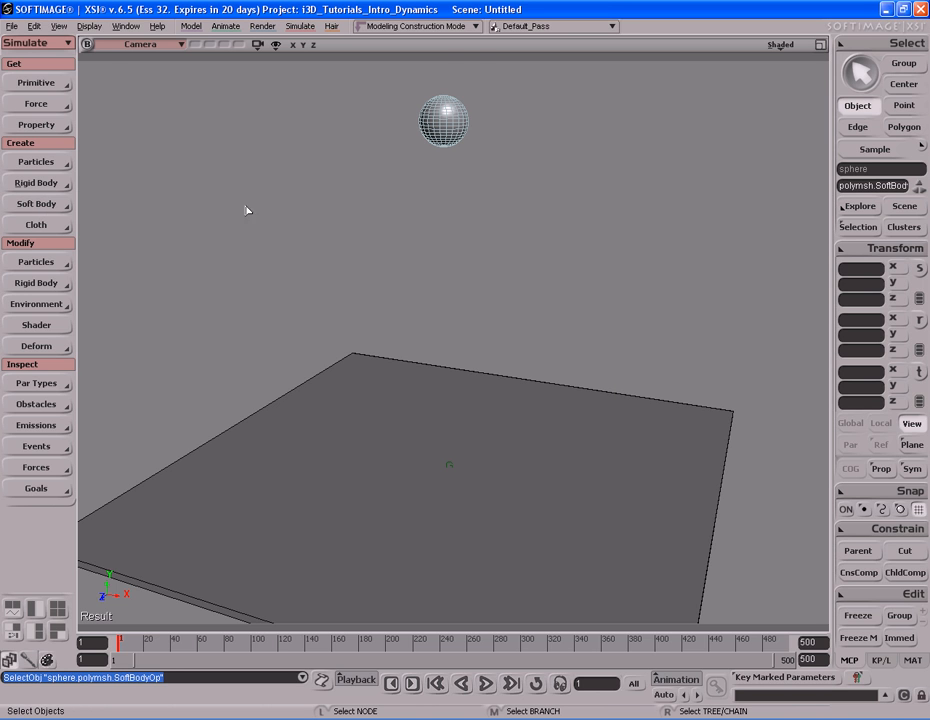
click(437, 30)
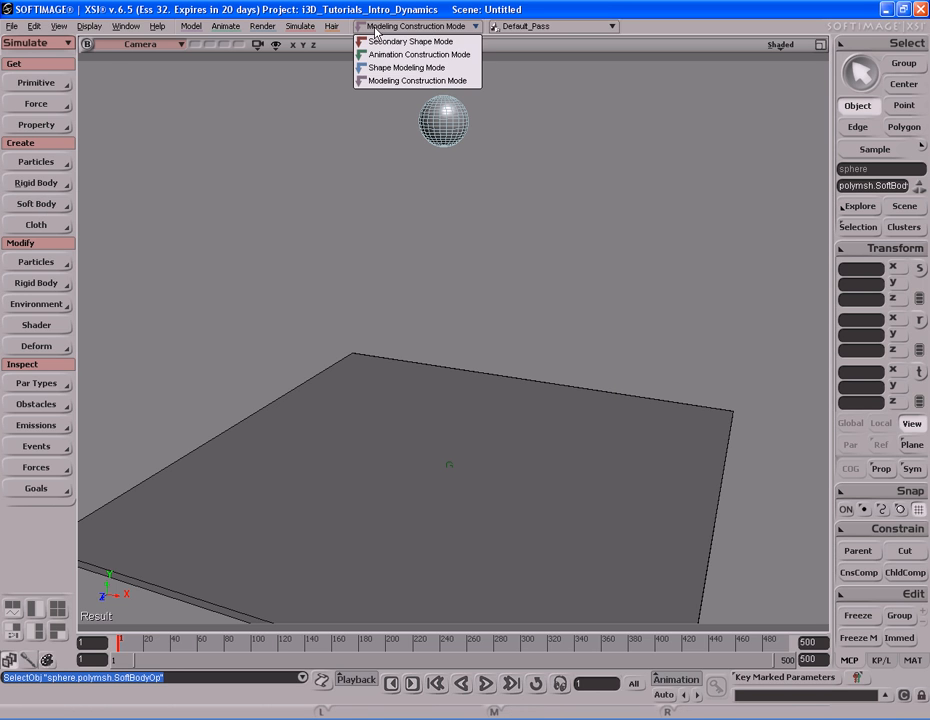
click(413, 55)
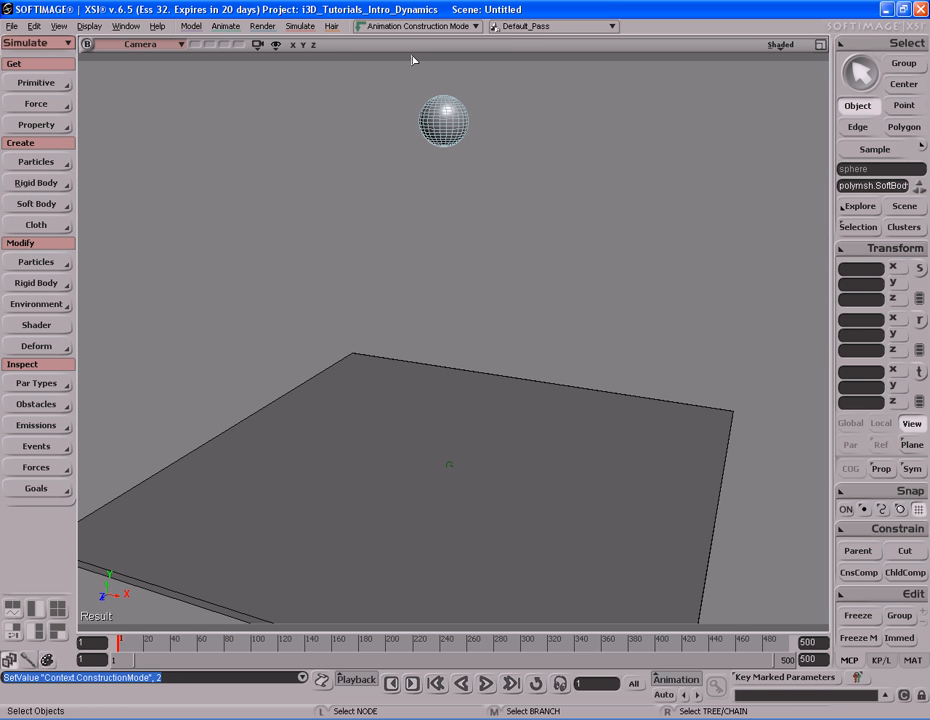
click(50, 207)
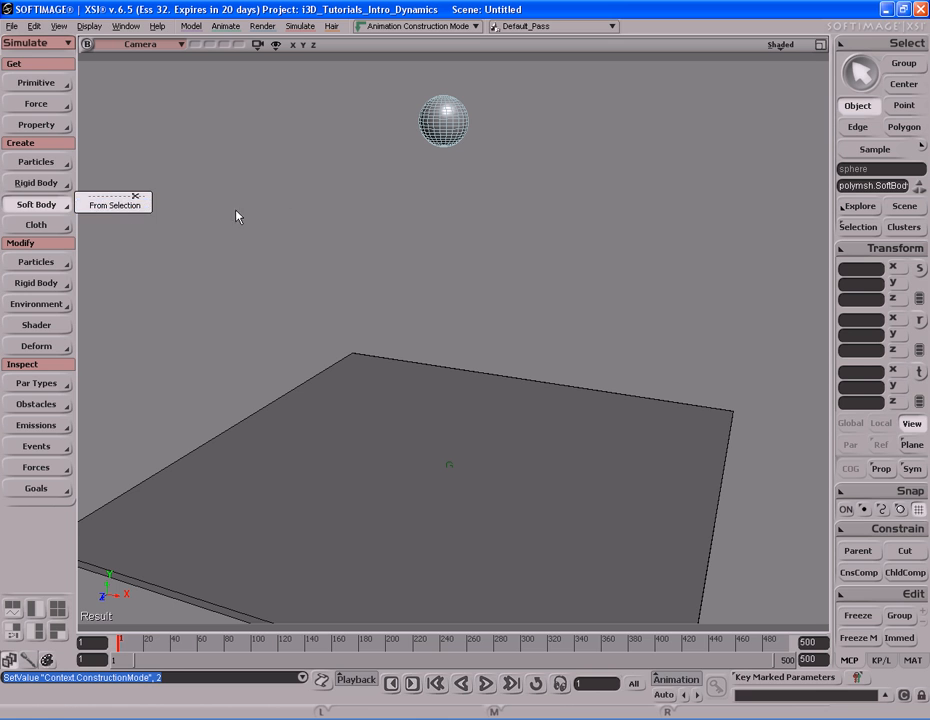
click(115, 205)
- Move the sphere's SoftBodyOp operator up the operator stack, placing it between the Animation and Shape Modeling markers
click(862, 231)
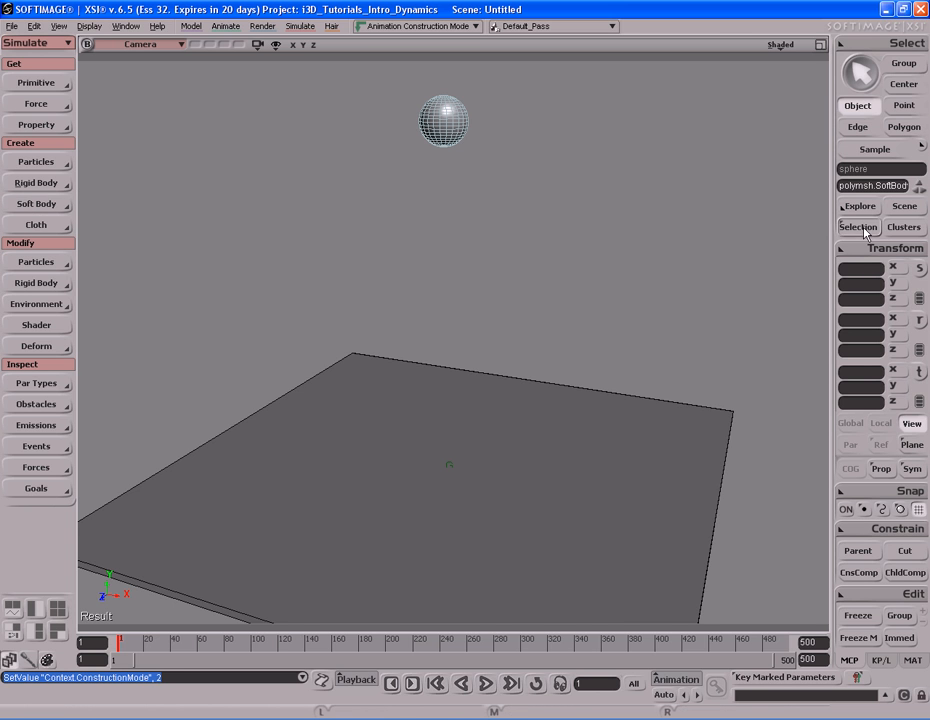
click(450, 128)
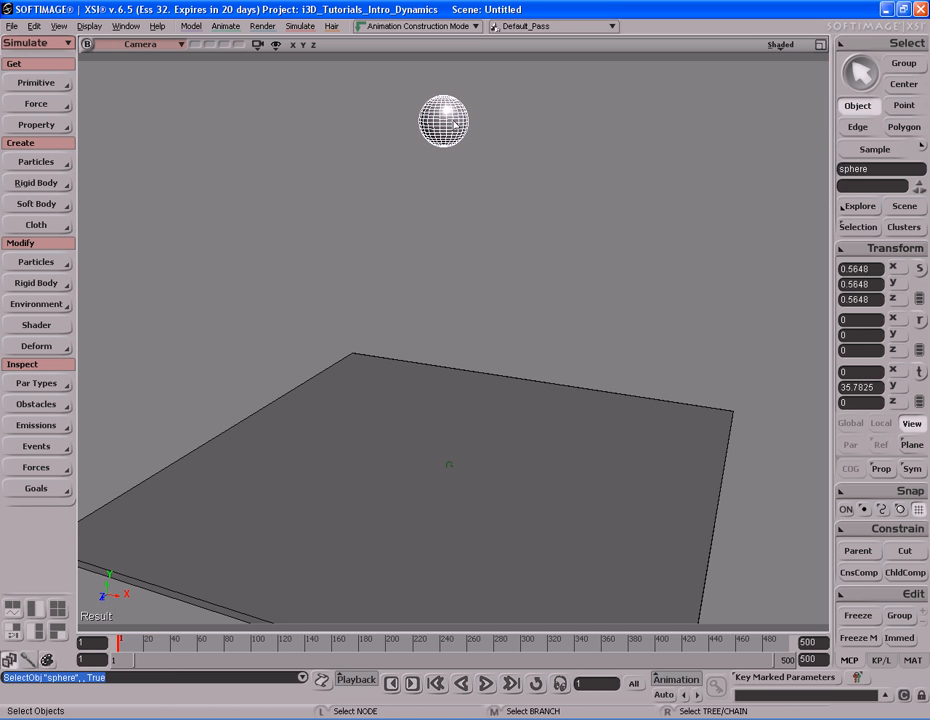
click(867, 229)
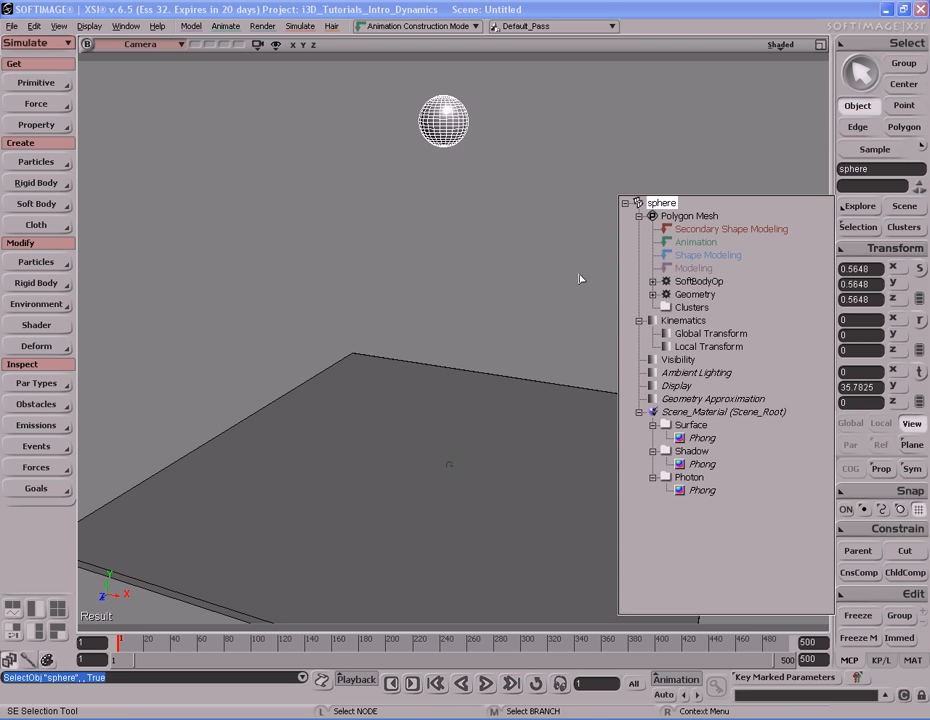
click(694, 282)
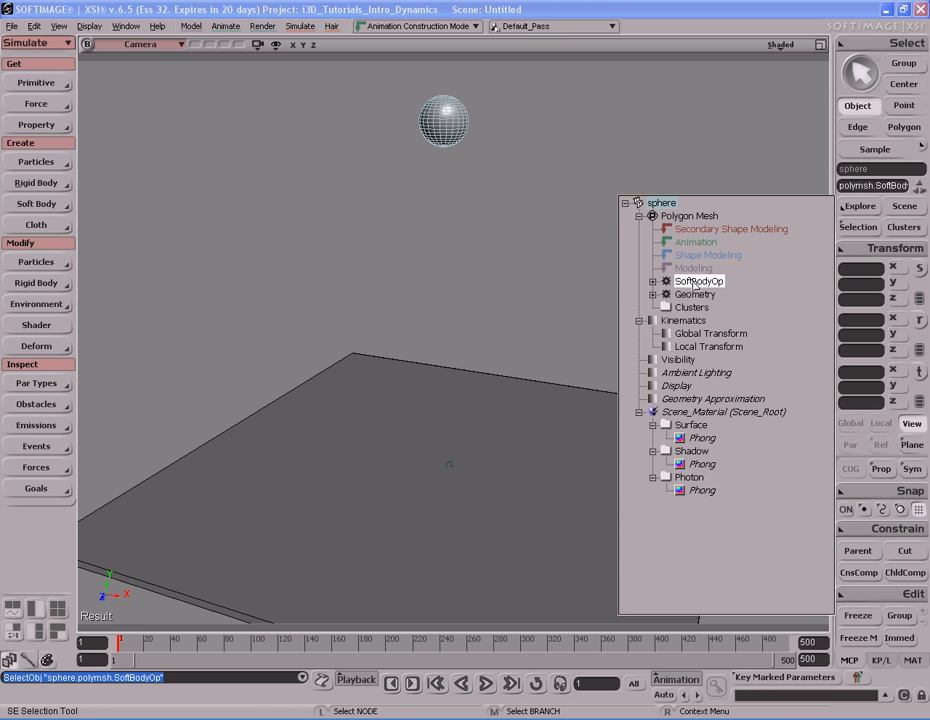
drag(694, 283, 695, 256)
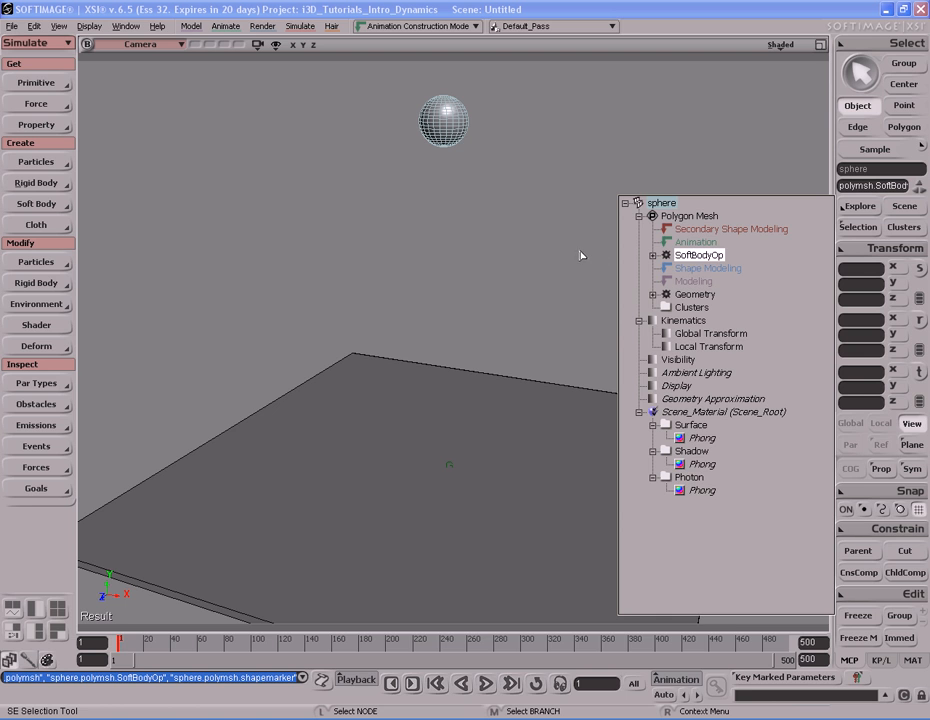
- Open the properties of the sphere's SoftBodyOp operator and collapse the Gravity and cube_obstacle sections
click(704, 257)
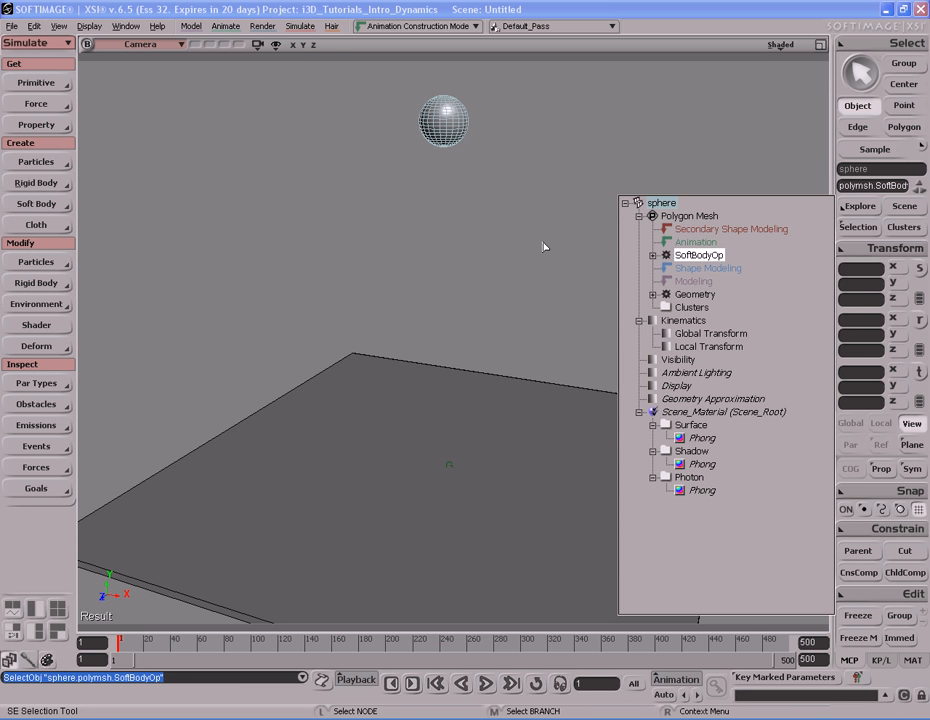
key(Return)
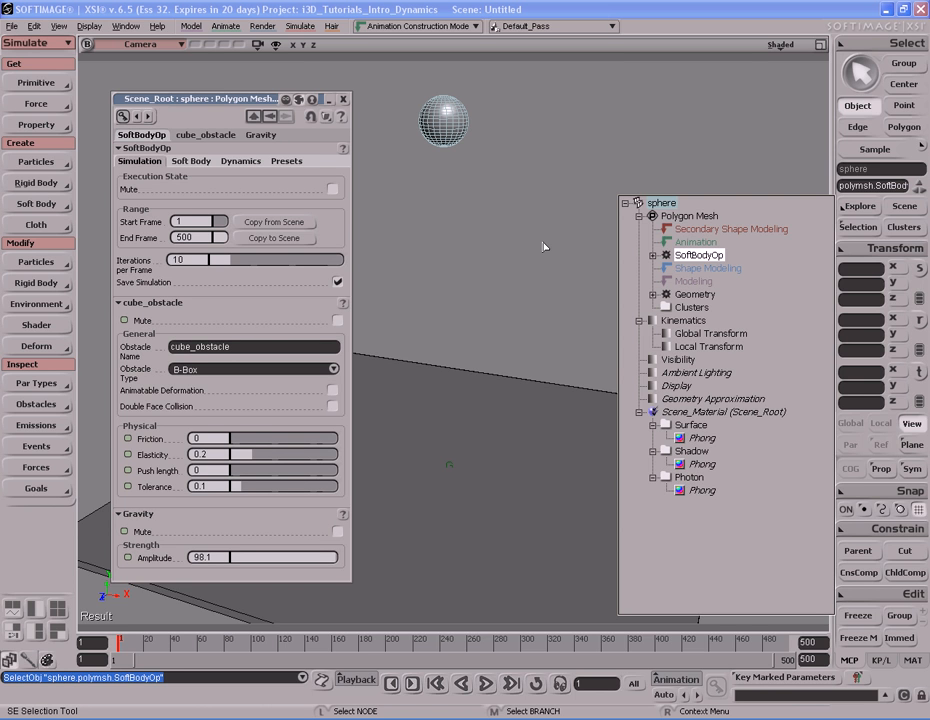
click(563, 222)
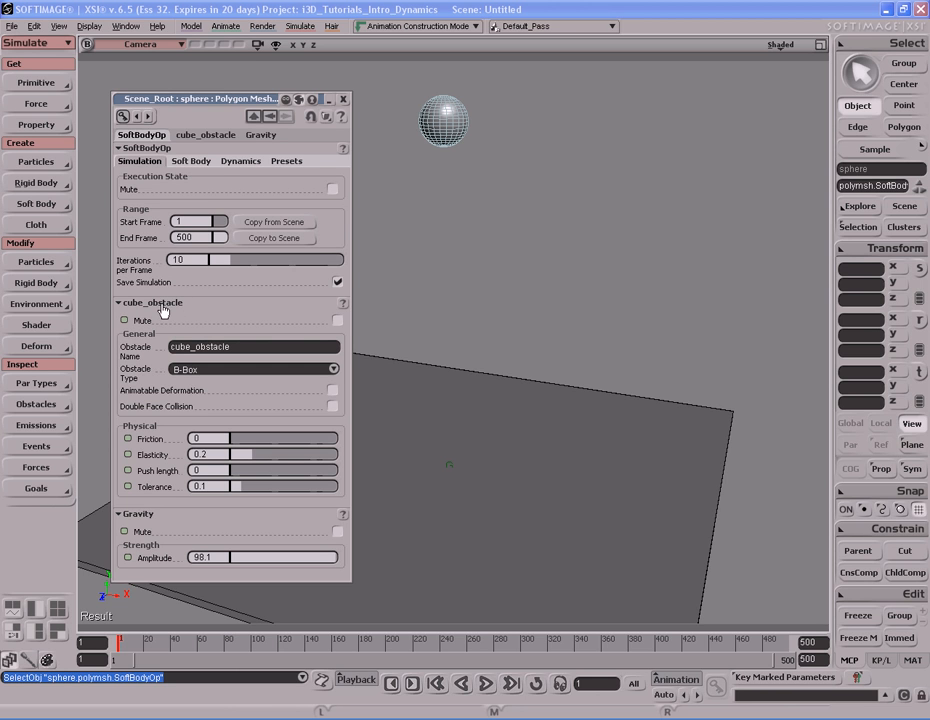
click(143, 514)
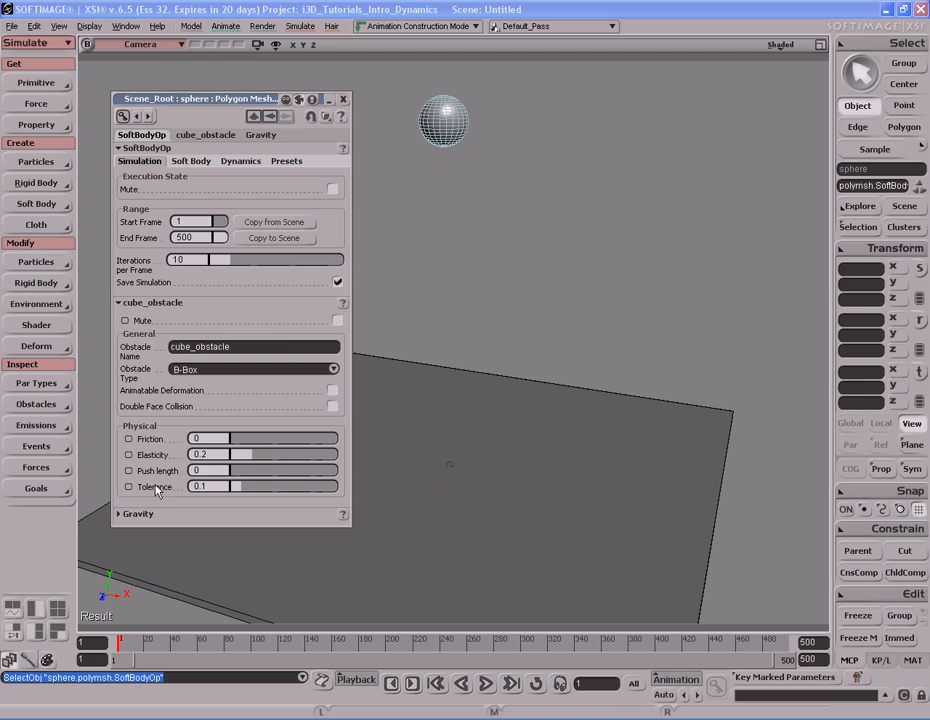
click(163, 305)
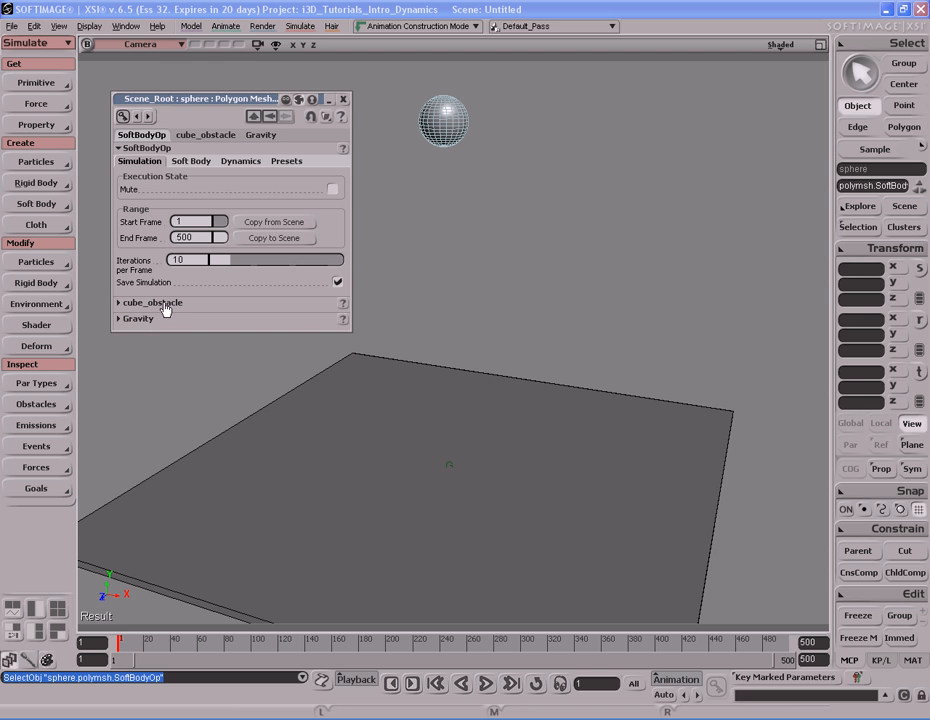
- Look through the Soft Body, Presets, Dynamics and Simulation pages of the SoftBodyOp properties
click(193, 162)
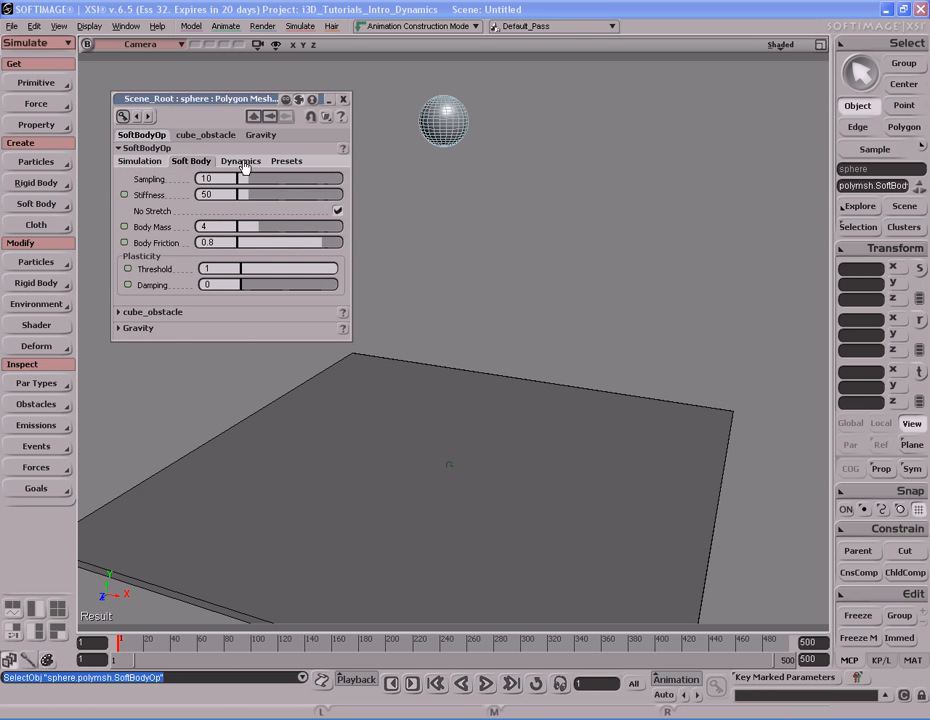
click(287, 162)
click(244, 163)
click(194, 163)
click(148, 163)
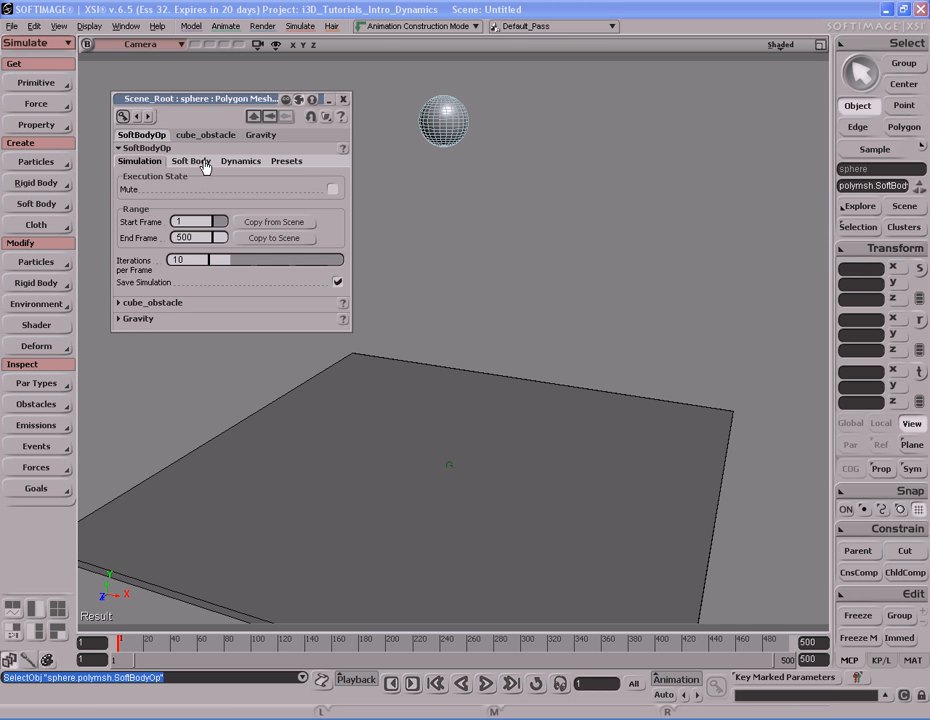
- Examine the Sampling, Stiffness, No Stretch, Body Mass, Body Friction and Plasticity parameters of the soft body, plus its Dynamics options
click(204, 164)
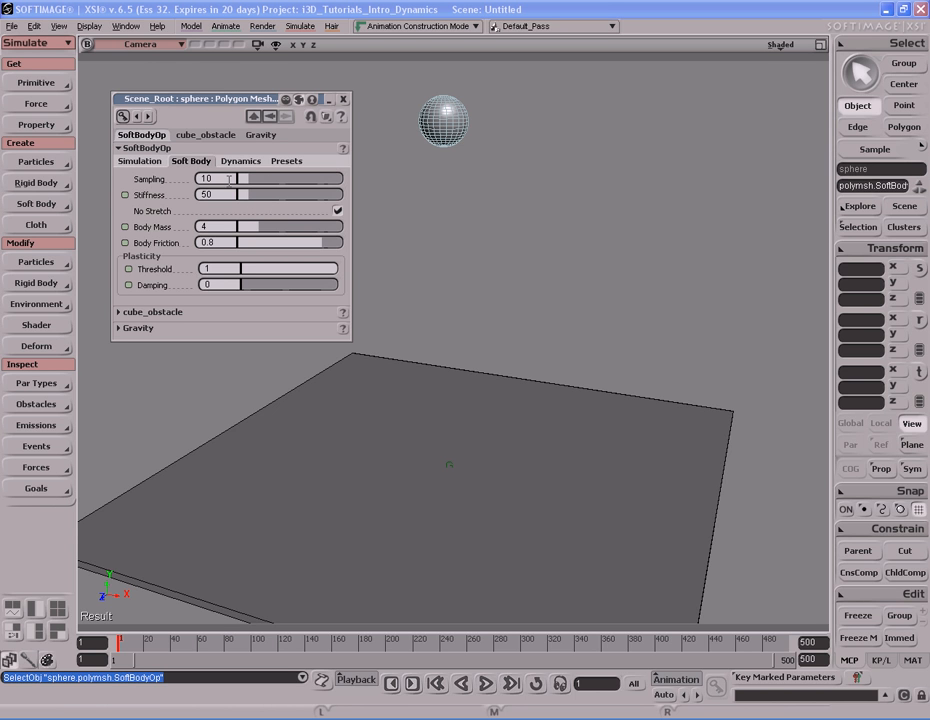
click(233, 179)
click(233, 194)
click(338, 212)
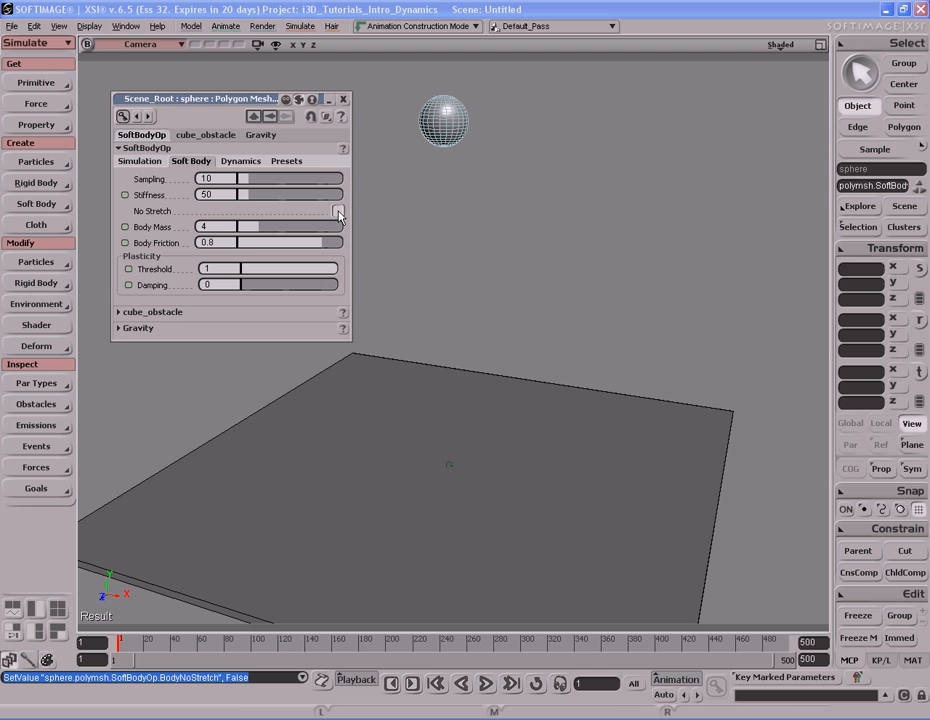
click(338, 212)
click(155, 228)
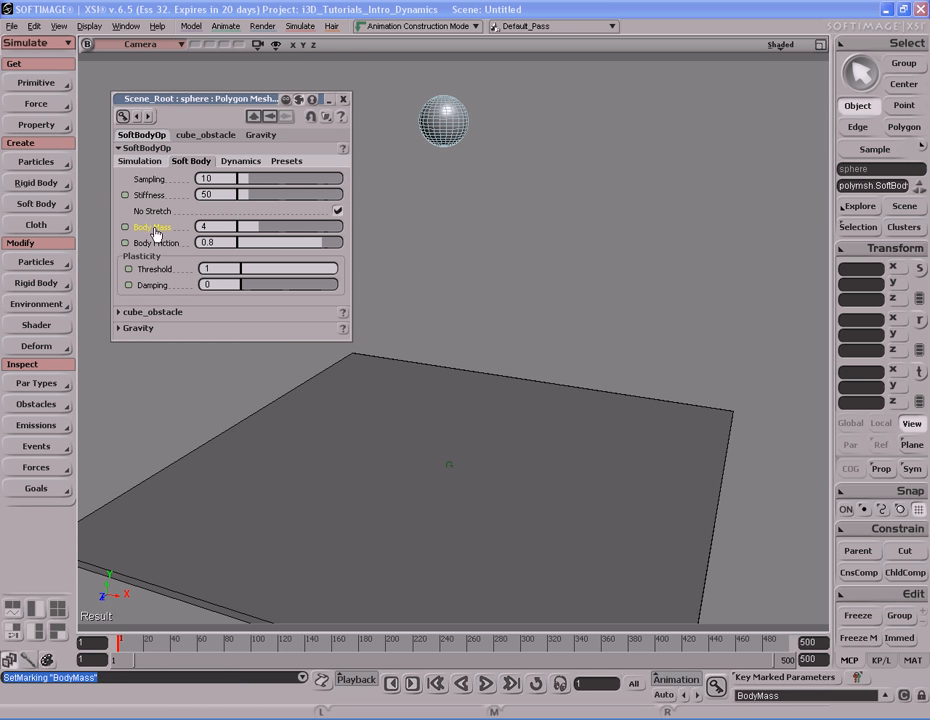
click(158, 229)
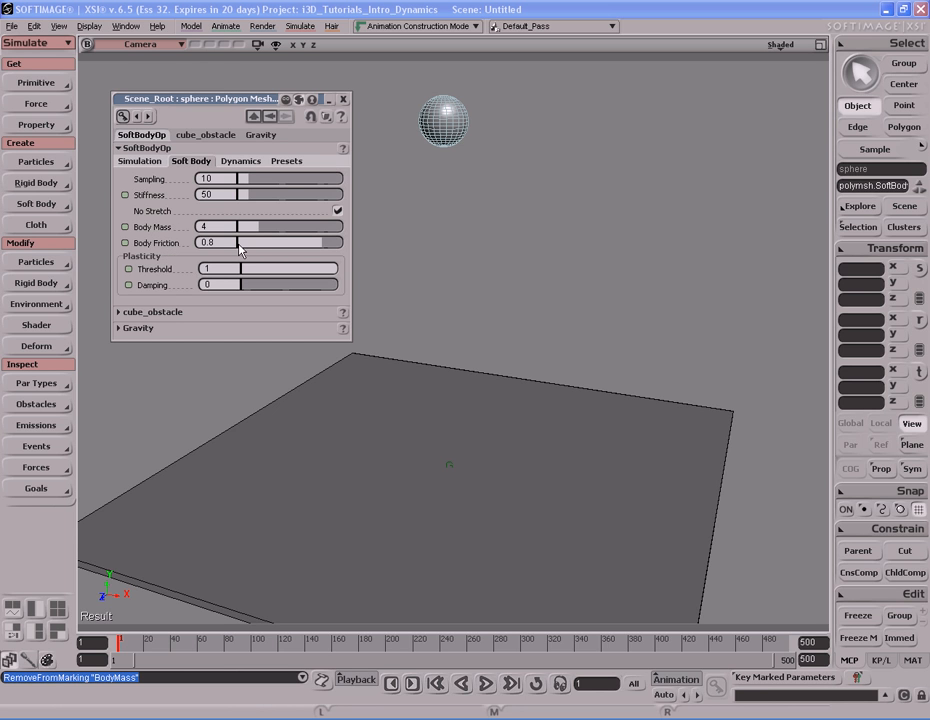
click(163, 243)
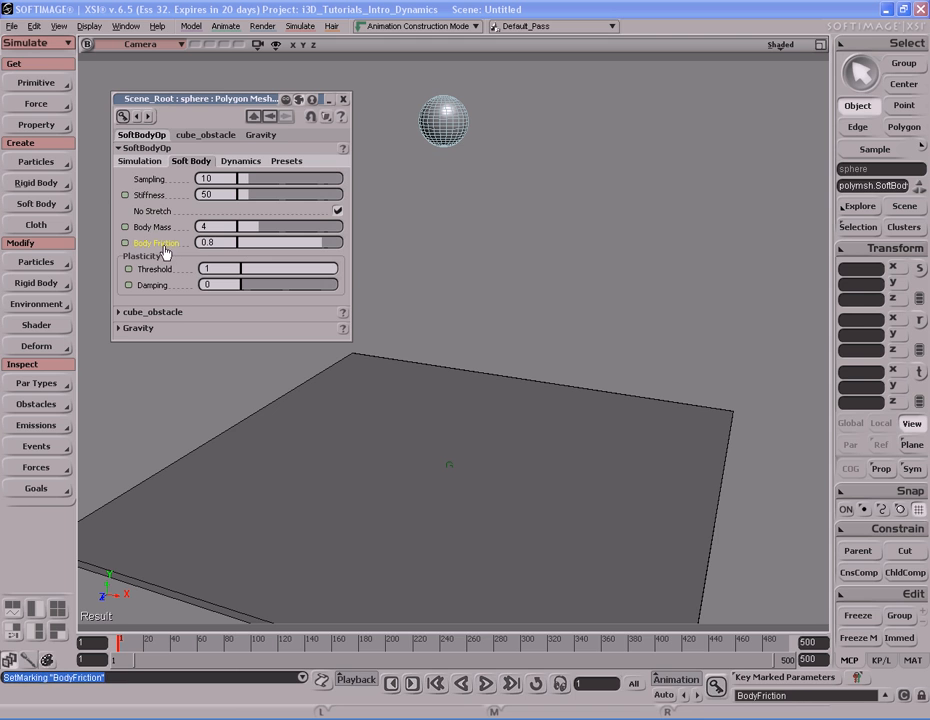
click(164, 245)
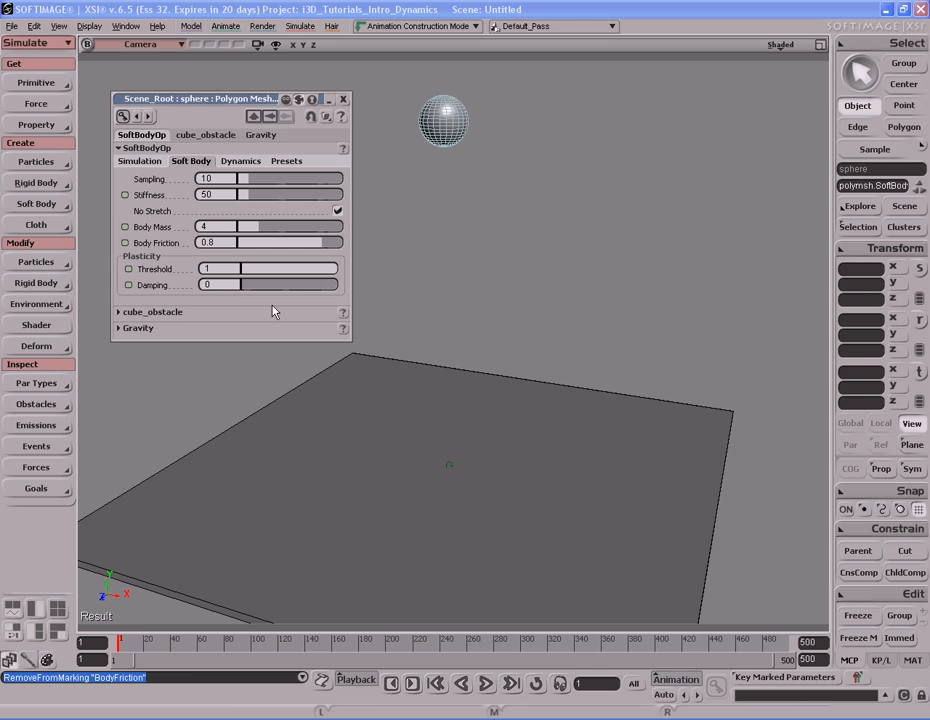
click(246, 161)
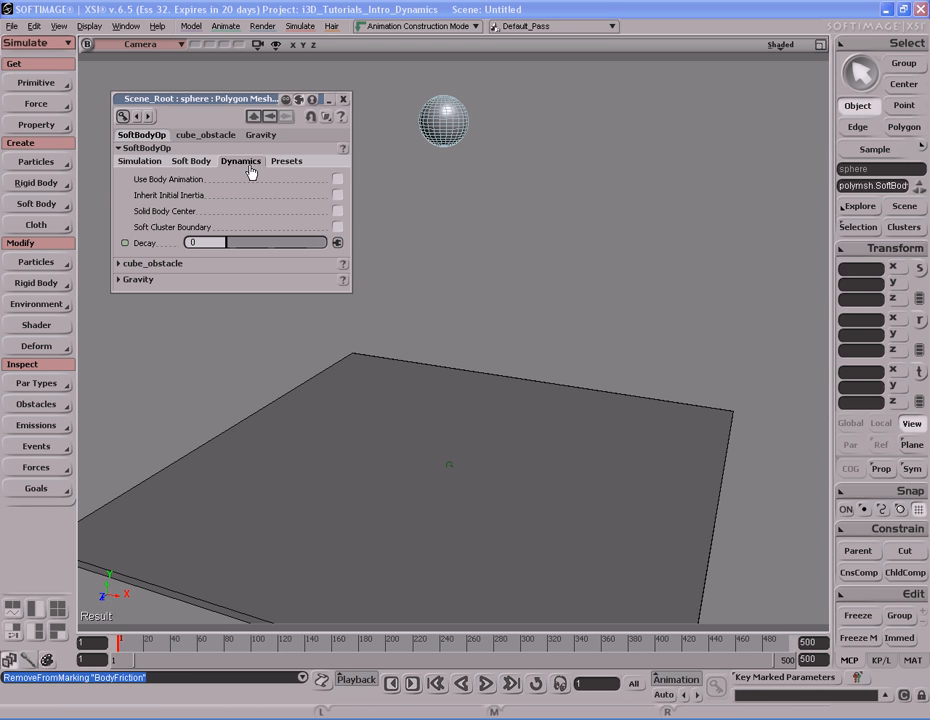
- Show the soft body presets, play the simulation with the default settings up to frame 91, and return to the first frame
click(287, 163)
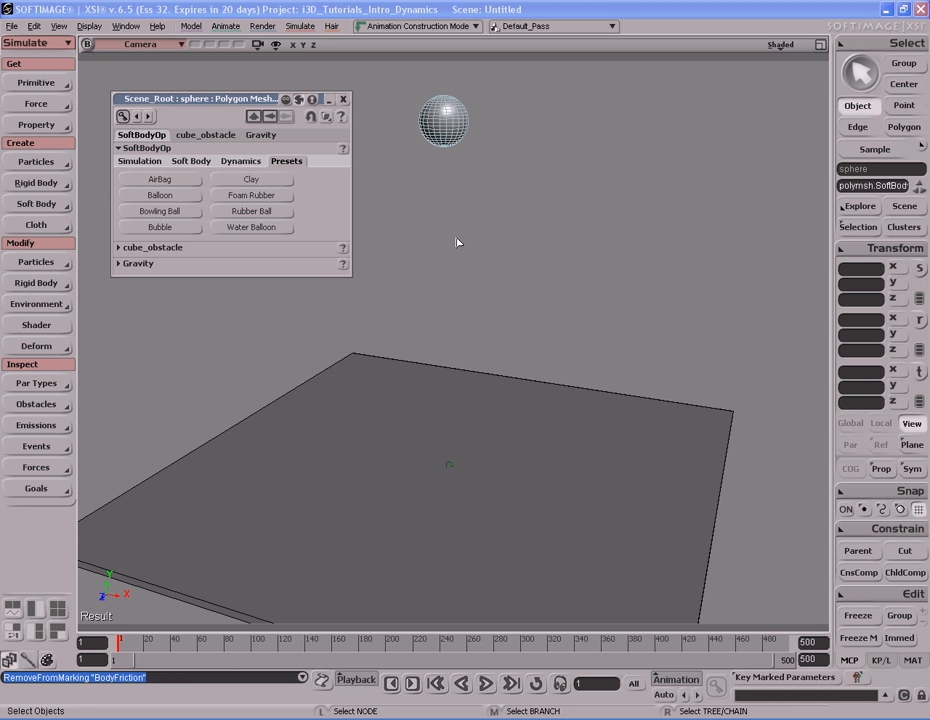
key(Up)
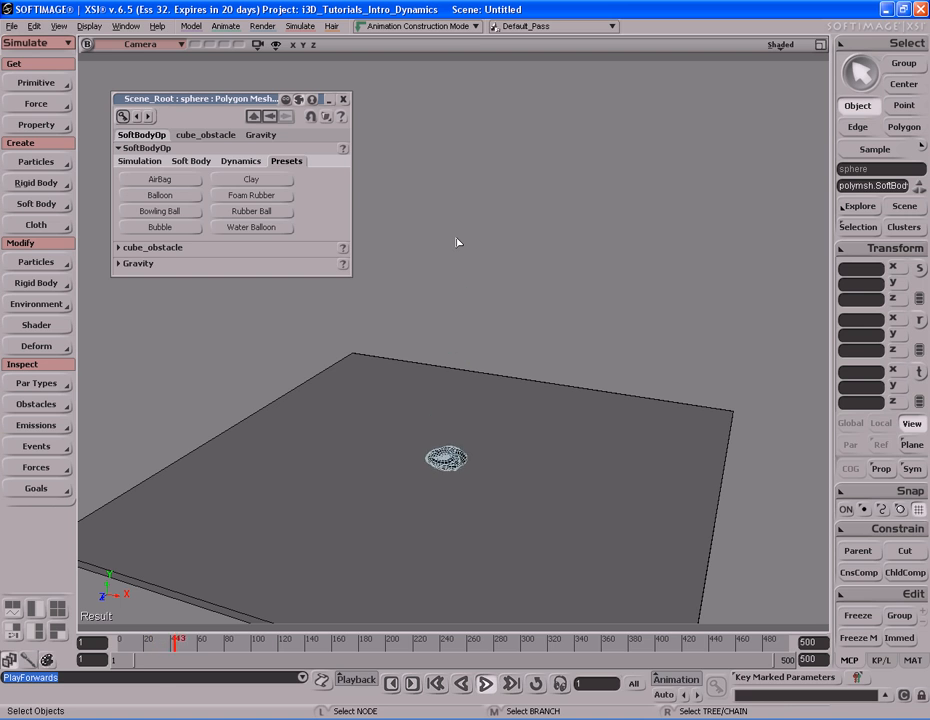
key(Up)
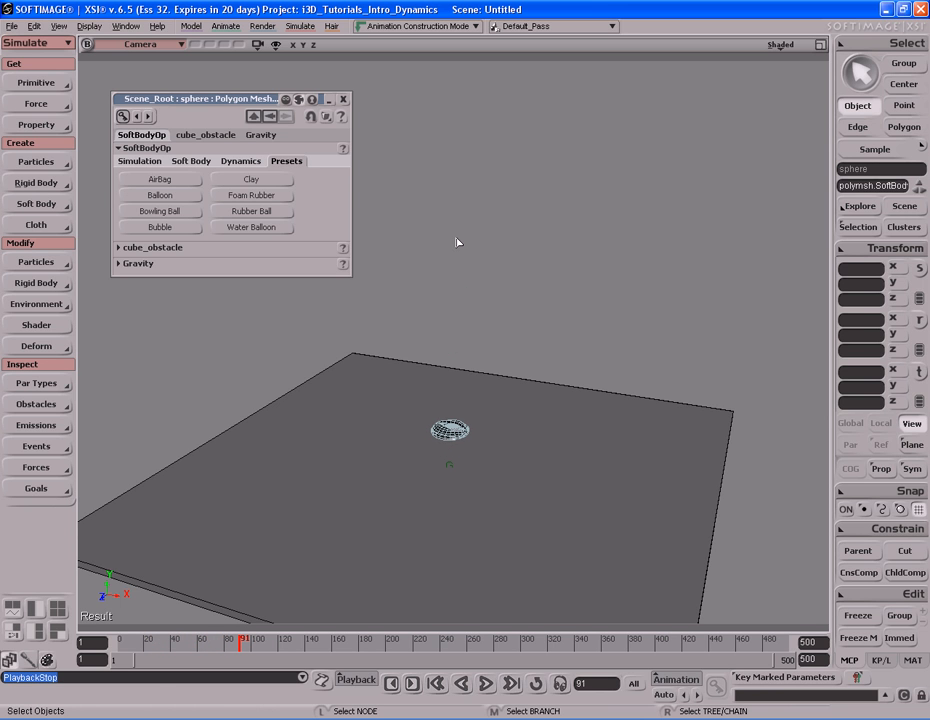
key(shift+Left)
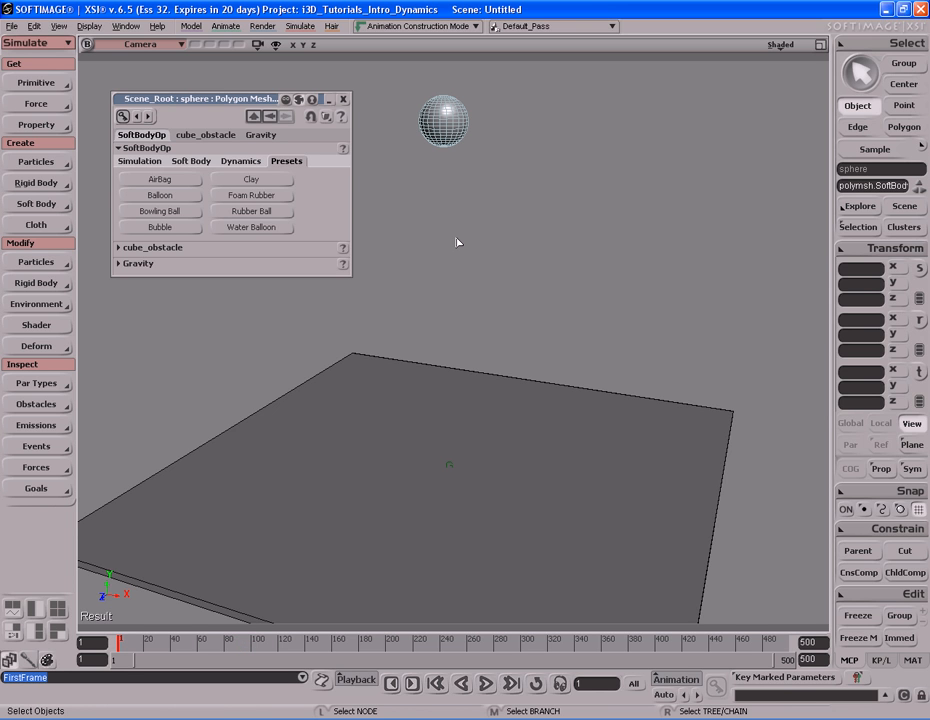
- Apply the Clay preset to the sphere's soft body and play the simulation, stopping at frame 89
click(281, 182)
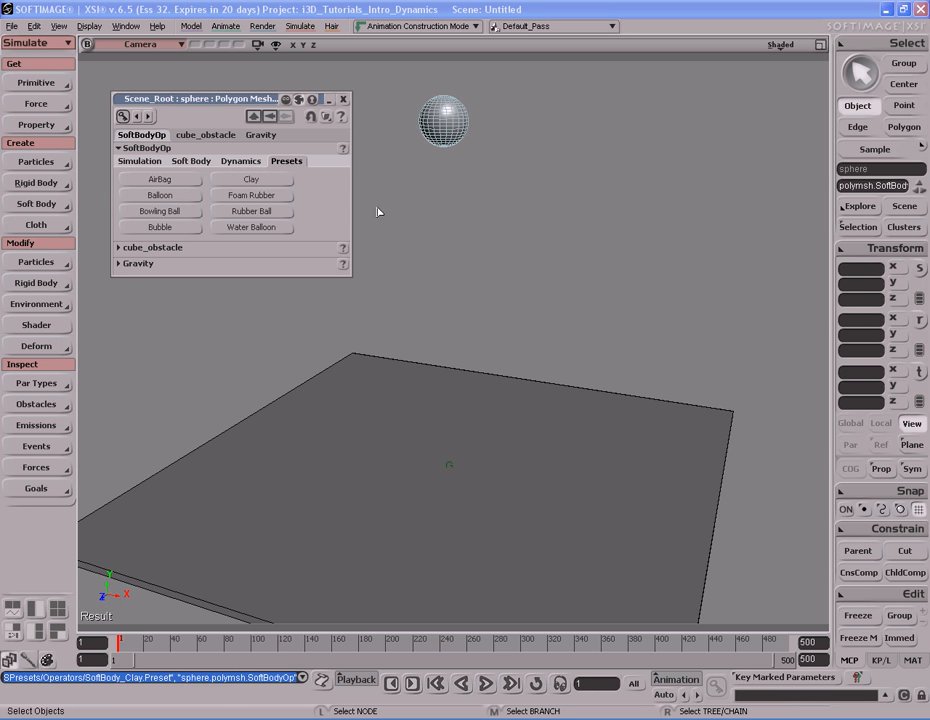
key(Up)
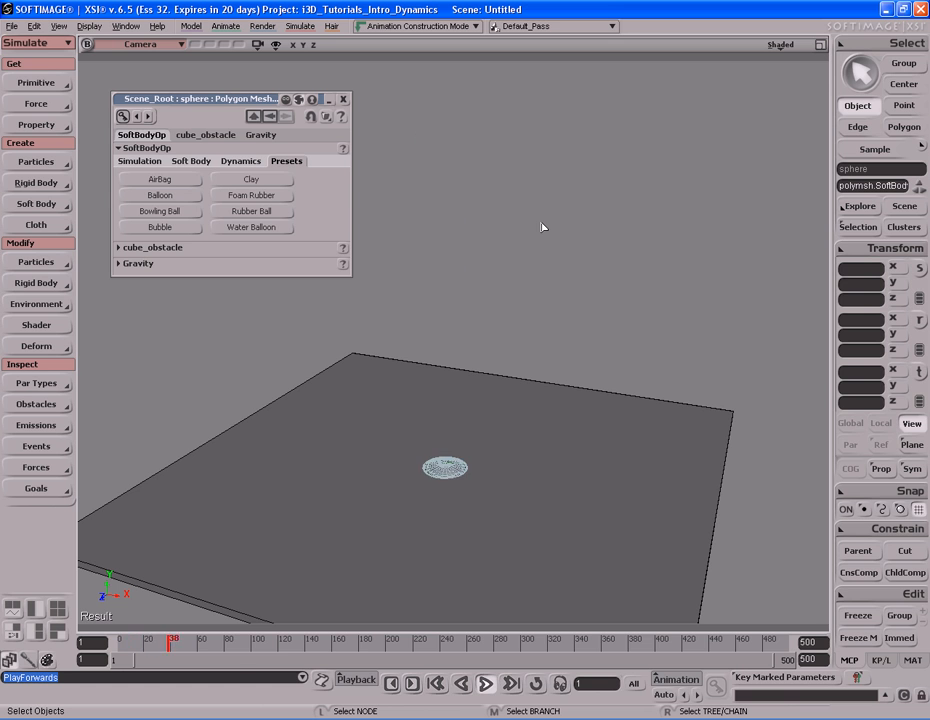
key(Up)
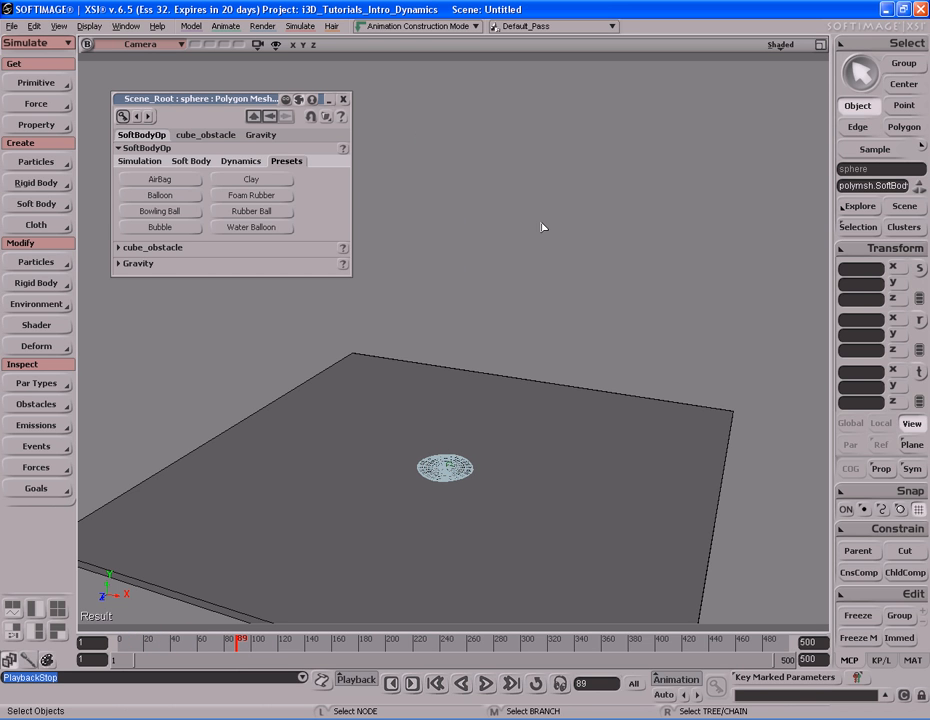
- Deselect everything and examine the clay sphere's shape on the floor slab from close up
key(s)
middle_drag(627, 452, 426, 376)
key(space)
click(525, 104)
key(s)
right_drag(478, 552, 470, 483)
middle_drag(417, 457, 523, 392)
key(space)
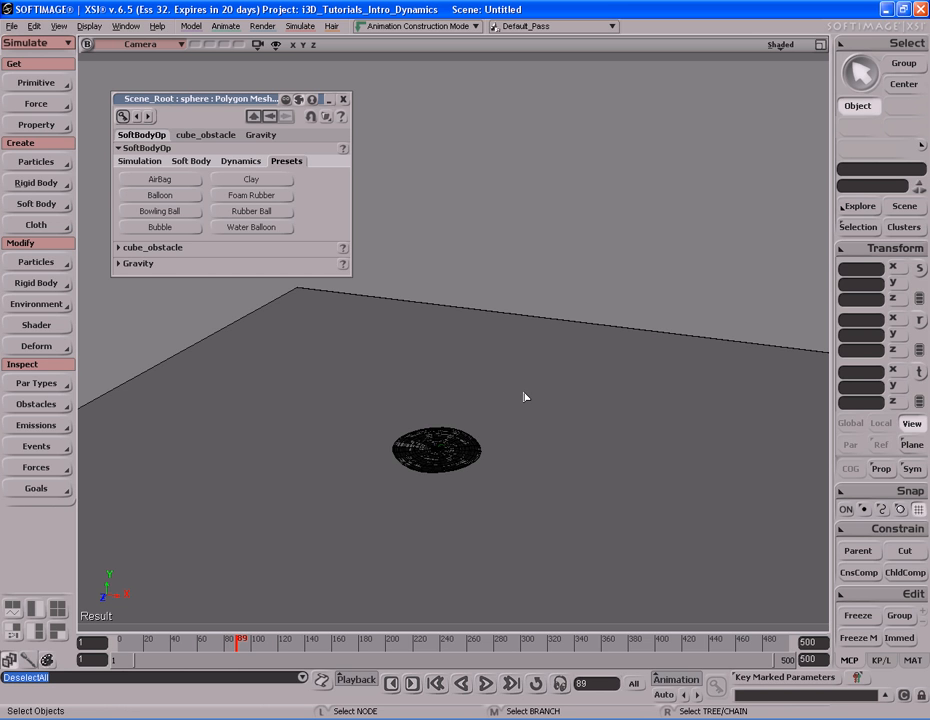
- Return to the first frame and reframe the camera view on the sphere above the floor slab
key(Home)
key(s)
middle_drag(523, 394, 546, 336)
key(space)
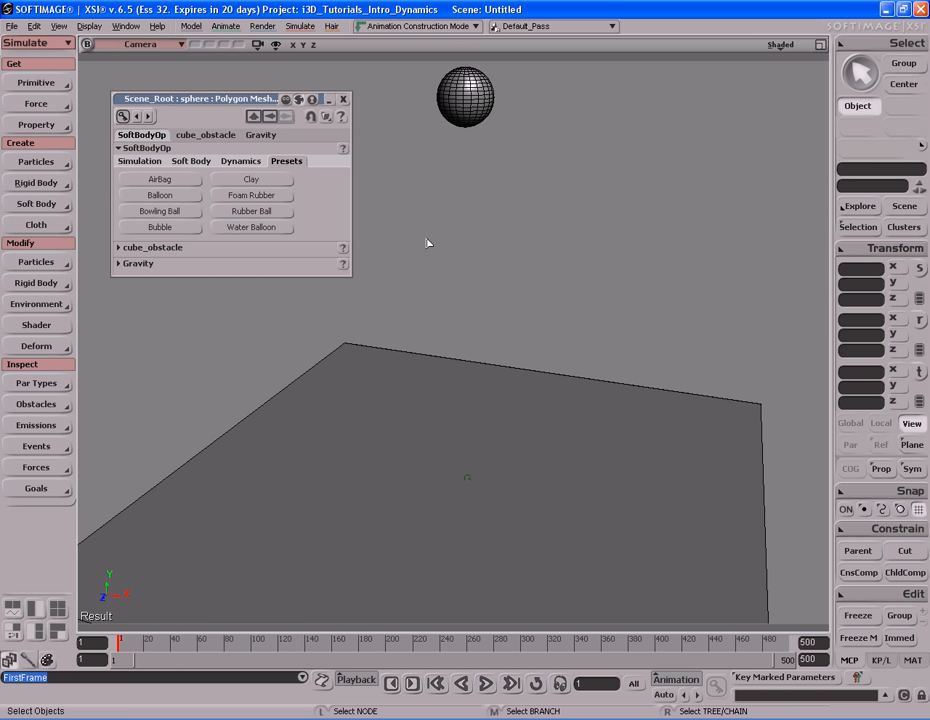
- Lock the property editor, apply the Balloon preset to the sphere's soft body, play the simulation and return to the first frame
click(313, 101)
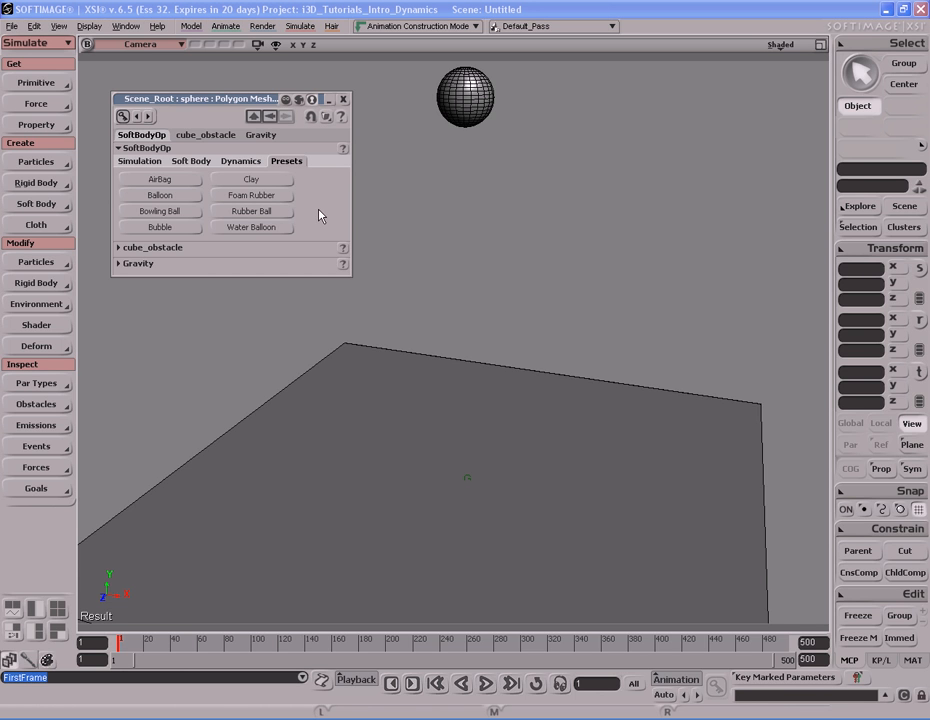
click(191, 199)
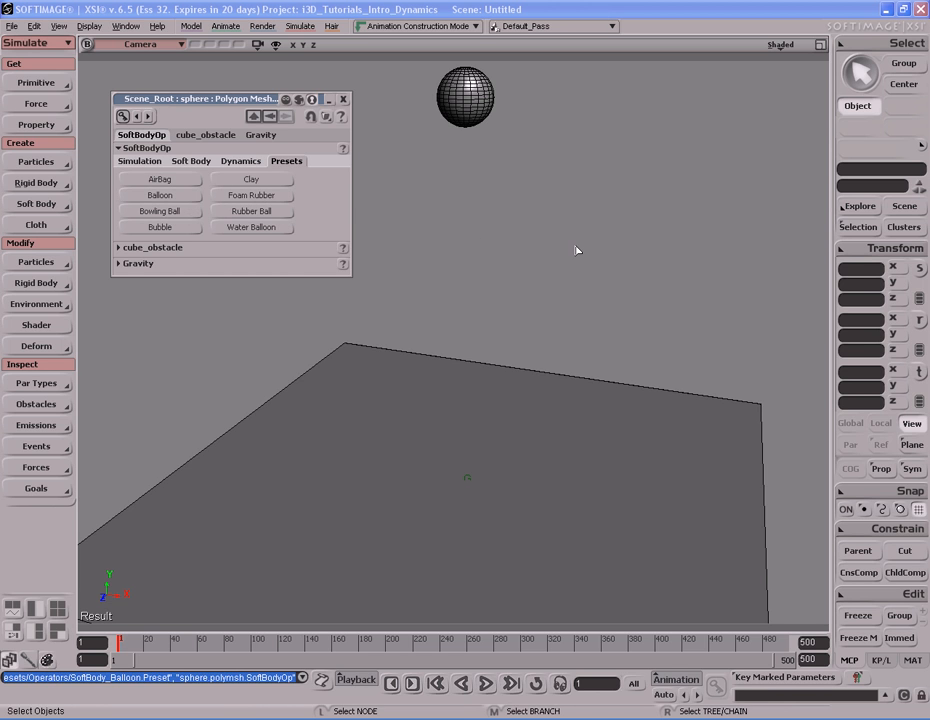
key(alt+period)
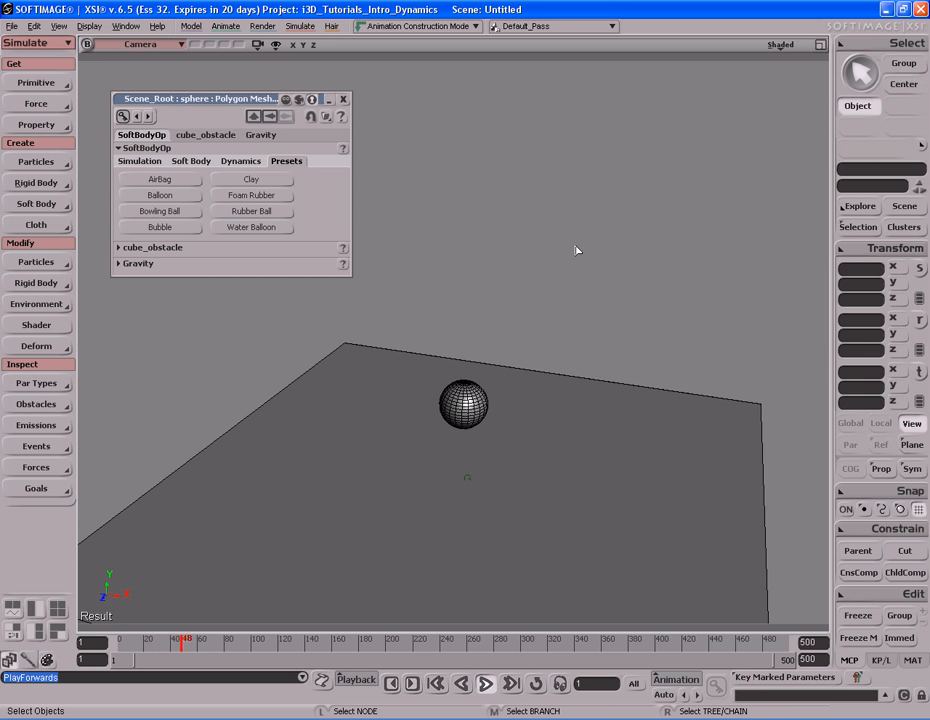
key(Escape)
key(shift+comma)
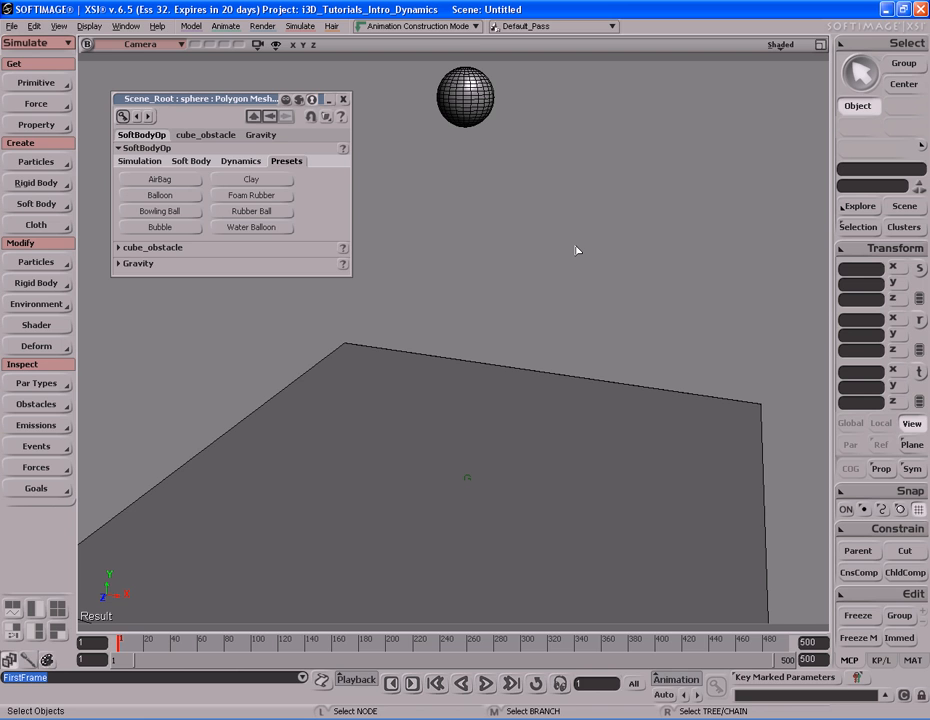
- Apply the Rubber Ball preset to the sphere's soft body and play the simulation with the camera view close to the floor slab
click(250, 216)
key(alt+period)
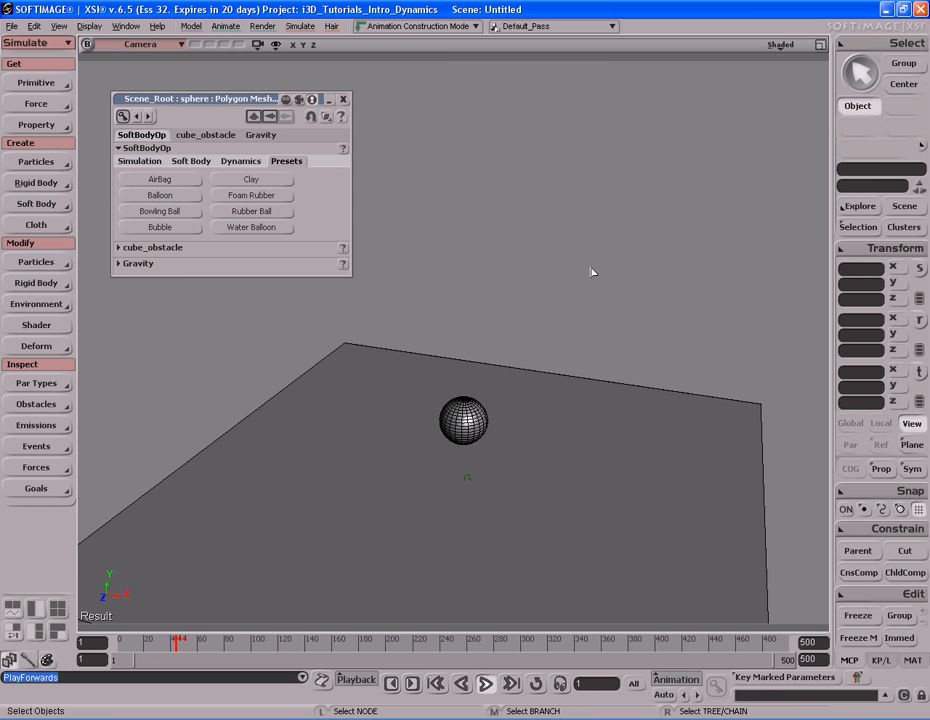
key(s)
right_drag(592, 268, 538, 370)
drag(541, 371, 612, 332)
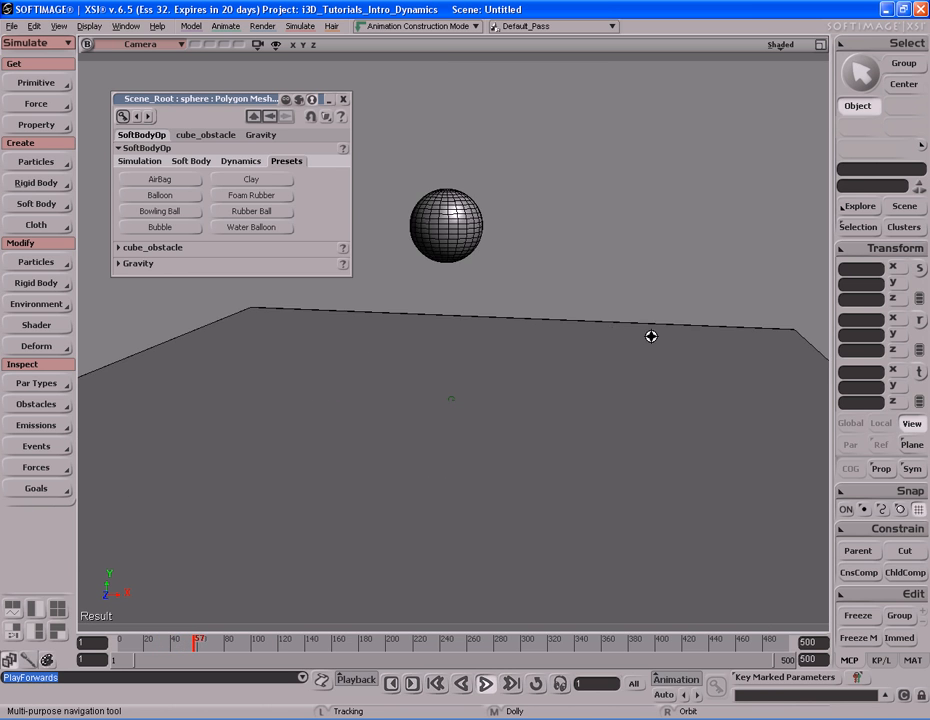
middle_drag(612, 332, 467, 363)
mouse_move(487, 325)
right_down()
mouse_move(496, 347)
mouse_move(480, 347)
right_up()
middle_drag(466, 346, 506, 368)
drag(506, 368, 507, 355)
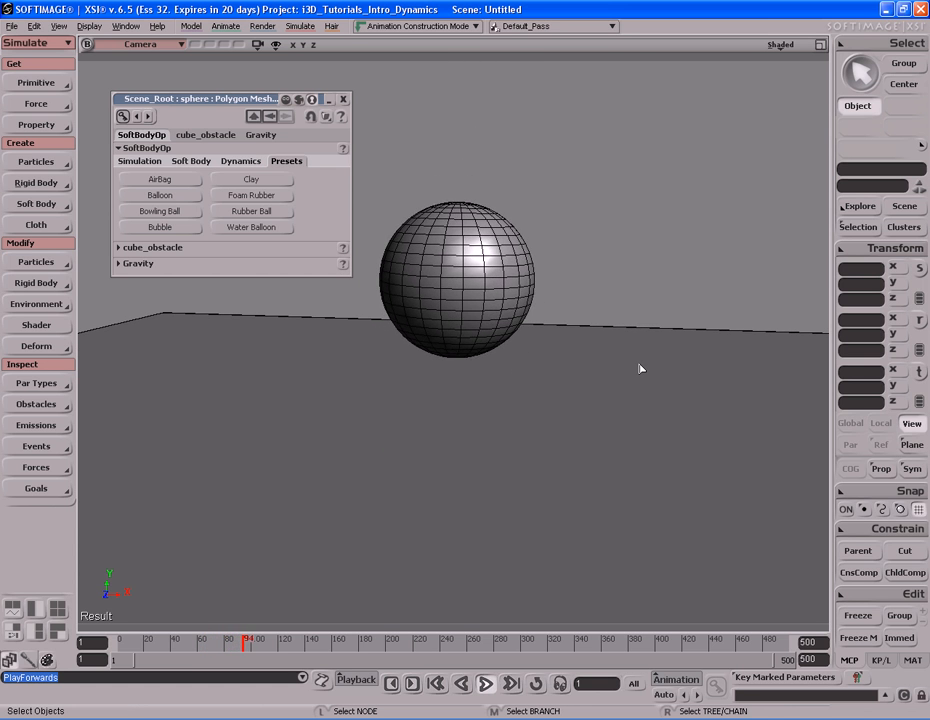
- Examine the rubber ball's impact on the floor slab frame by frame, stepping back before contact and forward to frame 109
key(comma)
key(comma)
key(comma)
key(comma)
key(comma)
key(comma)
key(comma)
key(comma)
key(comma)
key(comma)
key(comma)
key(comma)
key(period)
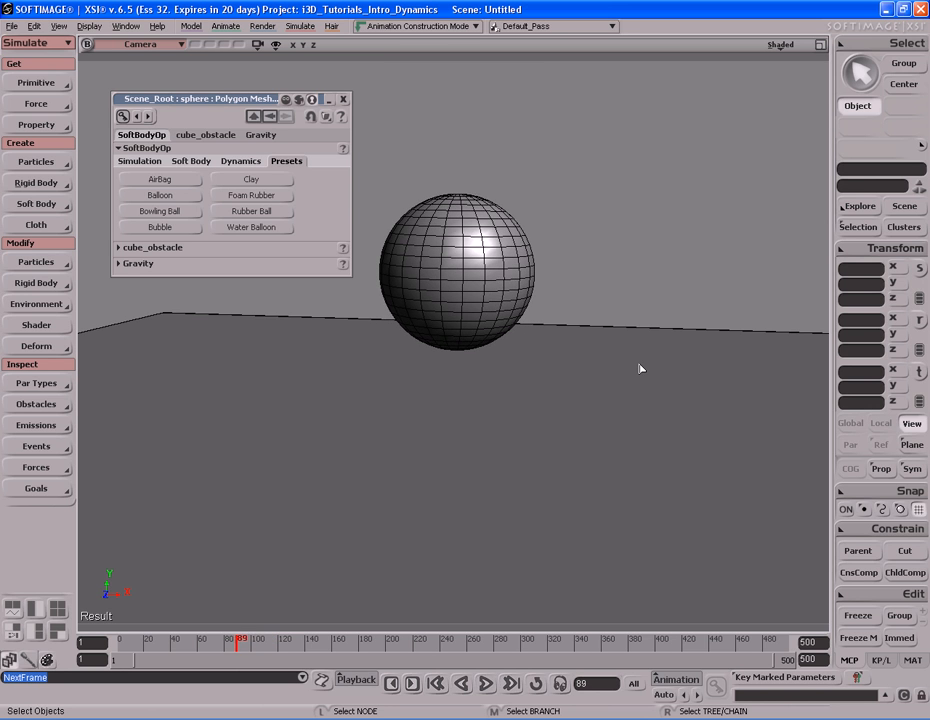
key(period)
key(period)
key(period)
key(period)
key(period)
key(period)
key(period)
key(period)
key(period)
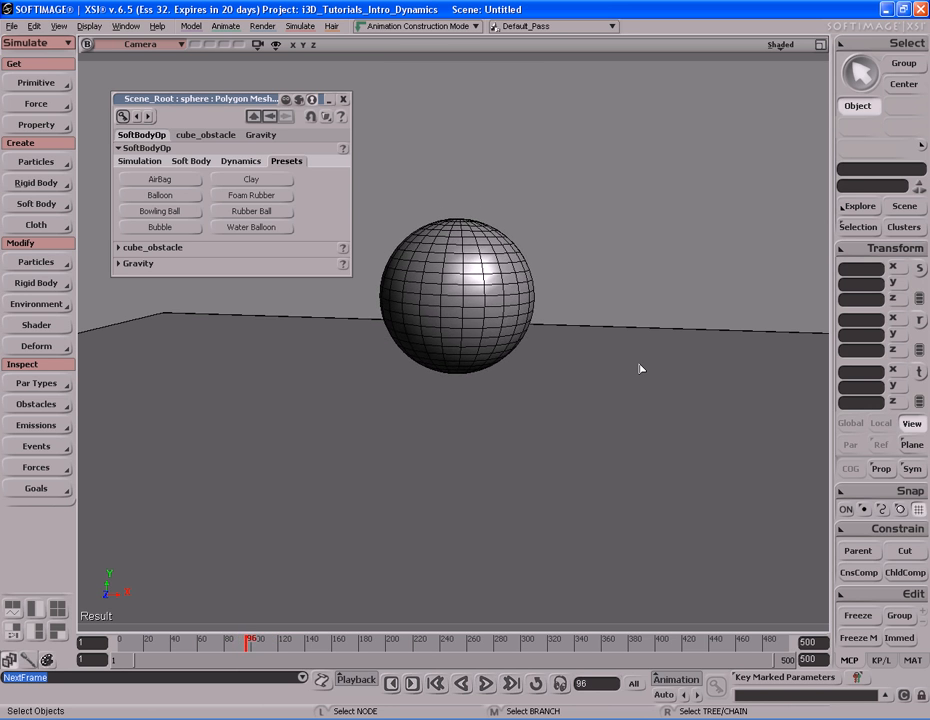
key(period)
key(period)
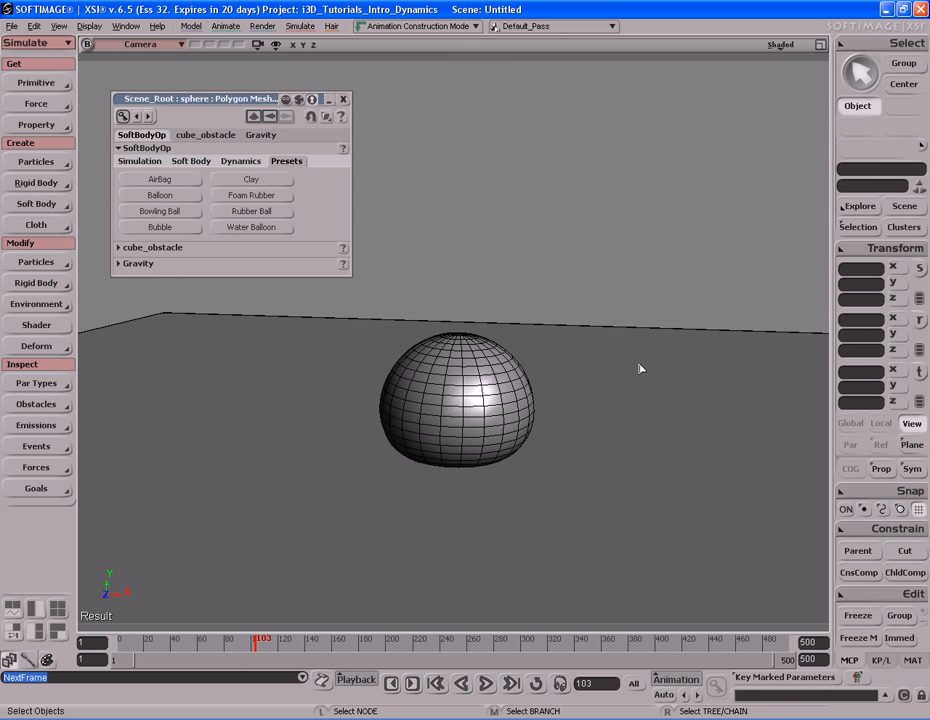
key(period)
key(period)
key(period)
key(period)
key(period)
key(period)
key(period)
key(period)
key(period)
key(period)
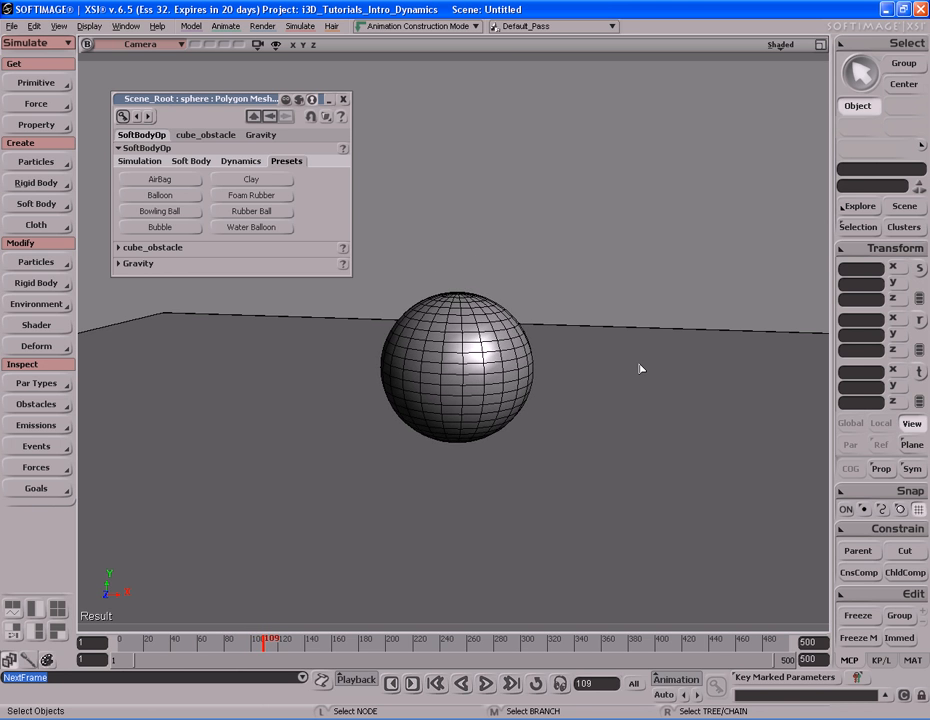
- Return to the first frame and reframe the camera view to show both the sphere and the floor slab
key(shift+comma)
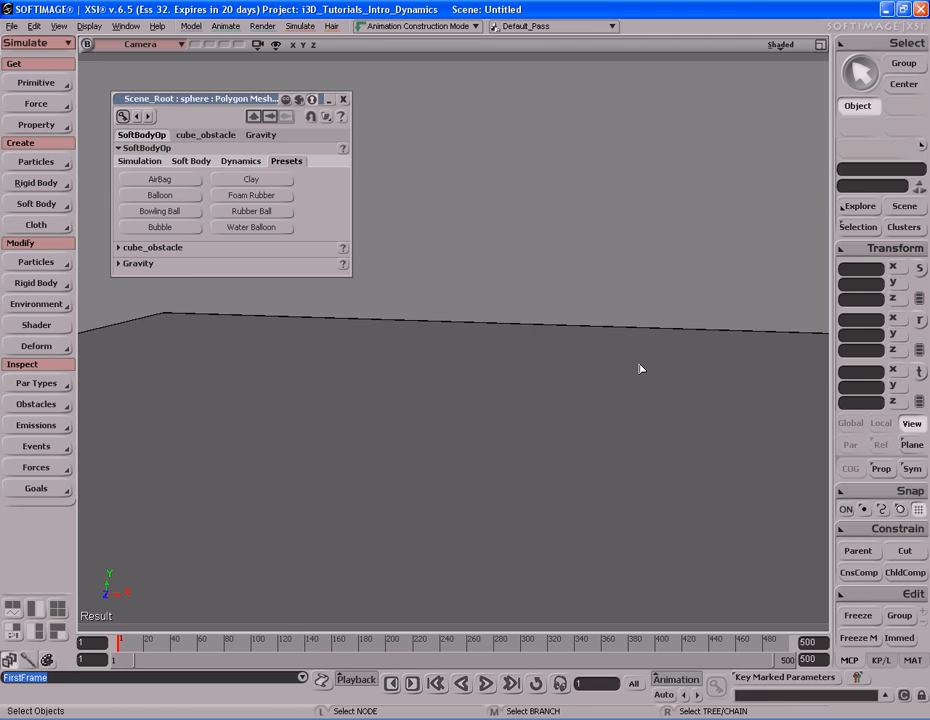
key(s)
middle_drag(565, 399, 579, 268)
right_drag(579, 268, 575, 270)
drag(575, 270, 574, 246)
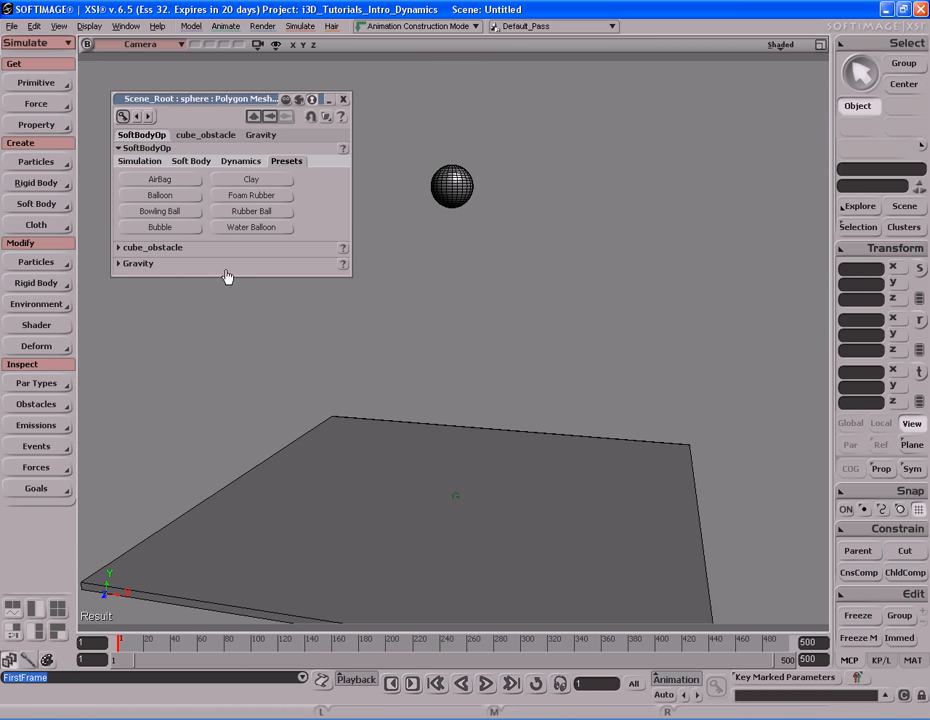
- Apply the Bowling Ball preset to the sphere's soft body, bring the camera closer to the slab and stay at the first frame
click(183, 219)
key(s)
middle_drag(467, 378, 532, 335)
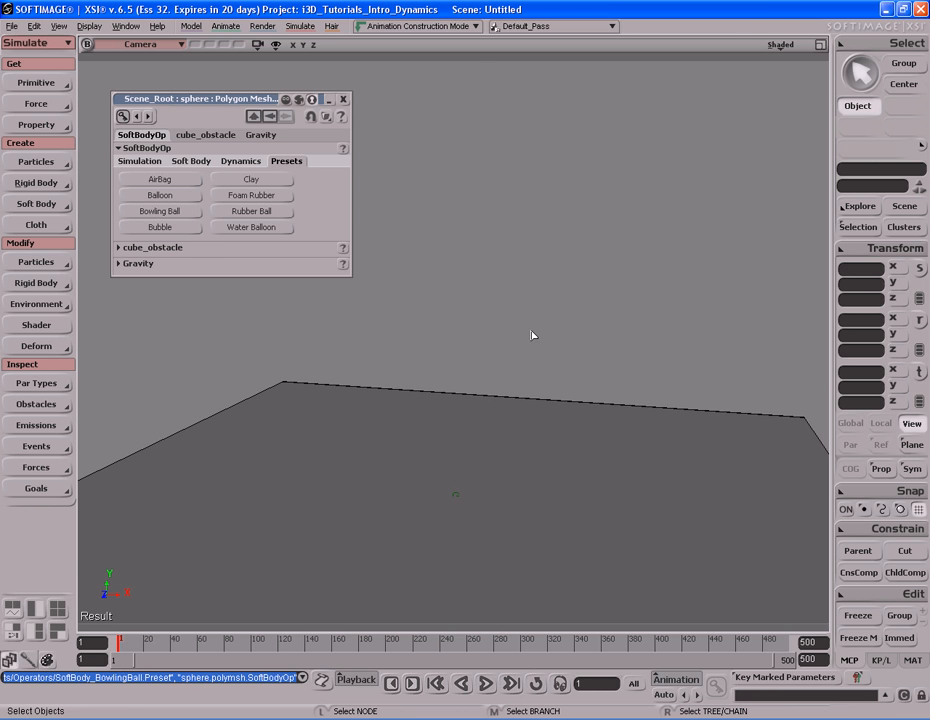
key(Up)
key(Up)
key(Home)
- Step the bowling ball simulation forward frame by frame to frame 57 and examine the sphere's landing on the floor slab
key(period)
key(period)
key(period)
key(period)
key(period)
key(period)
key(period)
key(period)
key(period)
key(period)
key(period)
key(period)
key(period)
key(period)
key(period)
key(period)
key(period)
key(period)
key(period)
key(period)
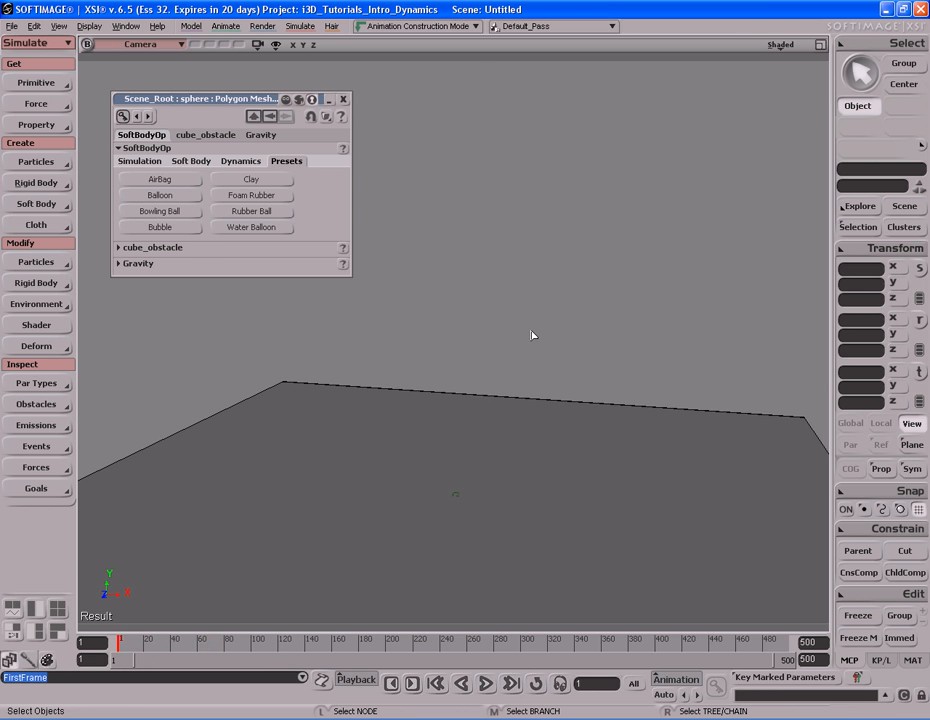
key(period)
key(period)
key(period)
key(period)
key(period)
key(period)
key(period)
key(period)
key(period)
key(period)
key(period)
key(period)
key(period)
key(period)
key(period)
key(period)
key(period)
key(period)
key(period)
key(period)
key(period)
key(period)
key(period)
key(period)
key(period)
key(period)
key(period)
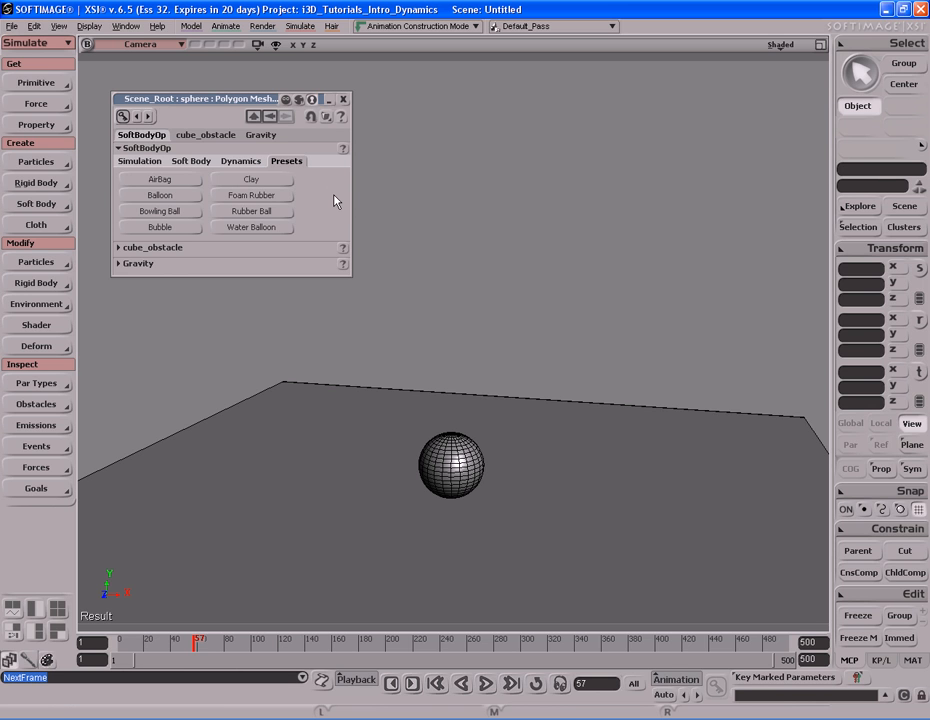
- Return to the first frame with the whole slab in view and examine the Soft Body parameters of the Bowling Ball preset
key(s)
mouse_move(502, 328)
right_down()
mouse_move(515, 370)
mouse_move(475, 318)
mouse_move(507, 340)
right_up()
key(Home)
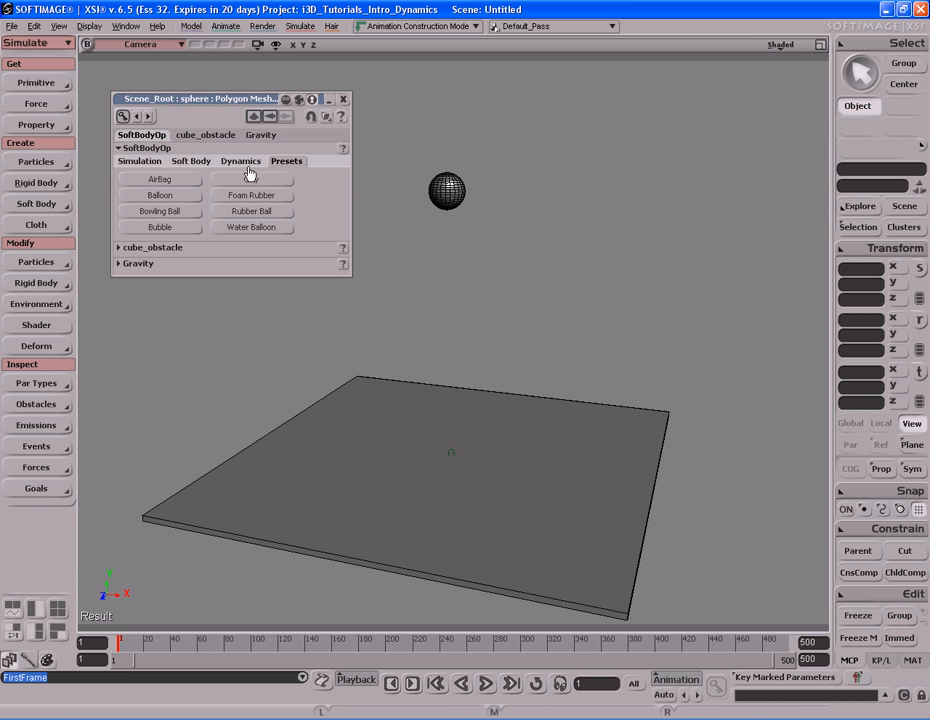
click(191, 161)
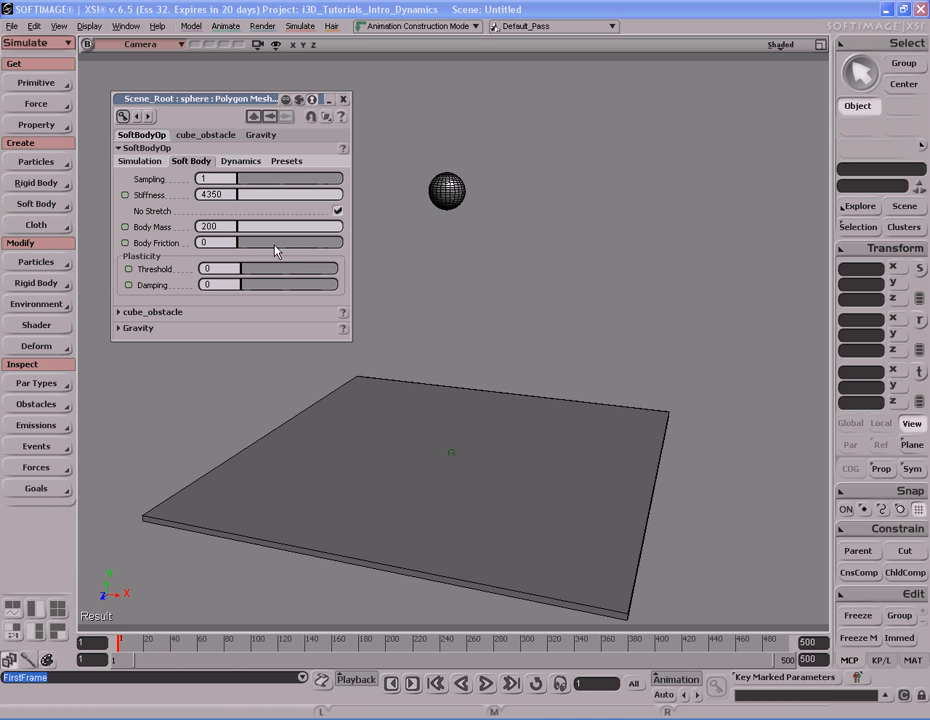
click(291, 160)
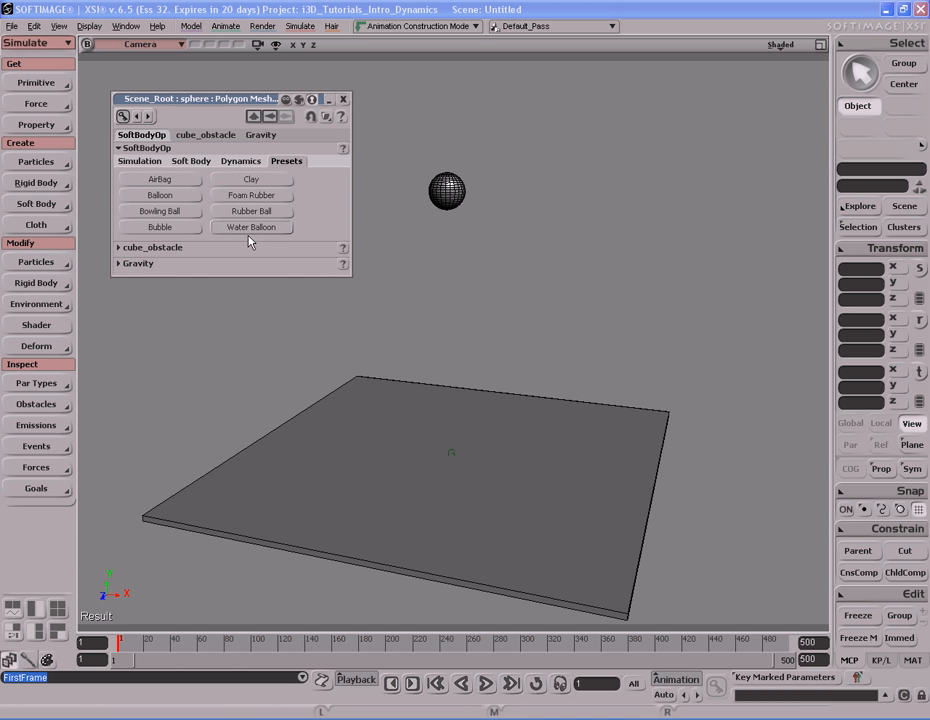
- Apply the Clay preset to the sphere's soft body and examine the stiffness, mass and plasticity parameters it sets
click(251, 179)
click(192, 162)
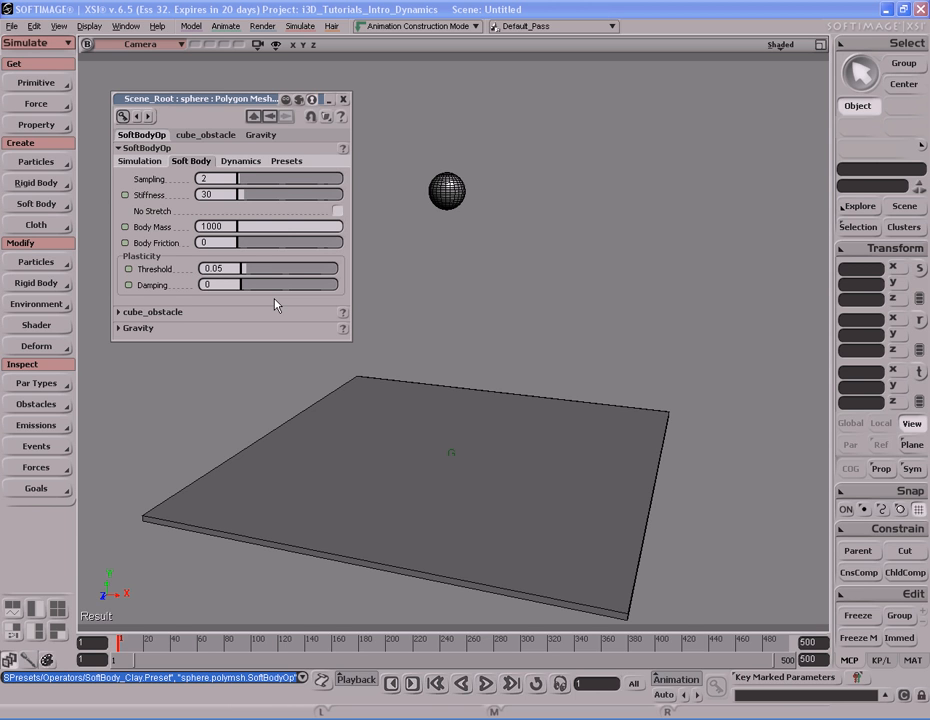
click(287, 161)
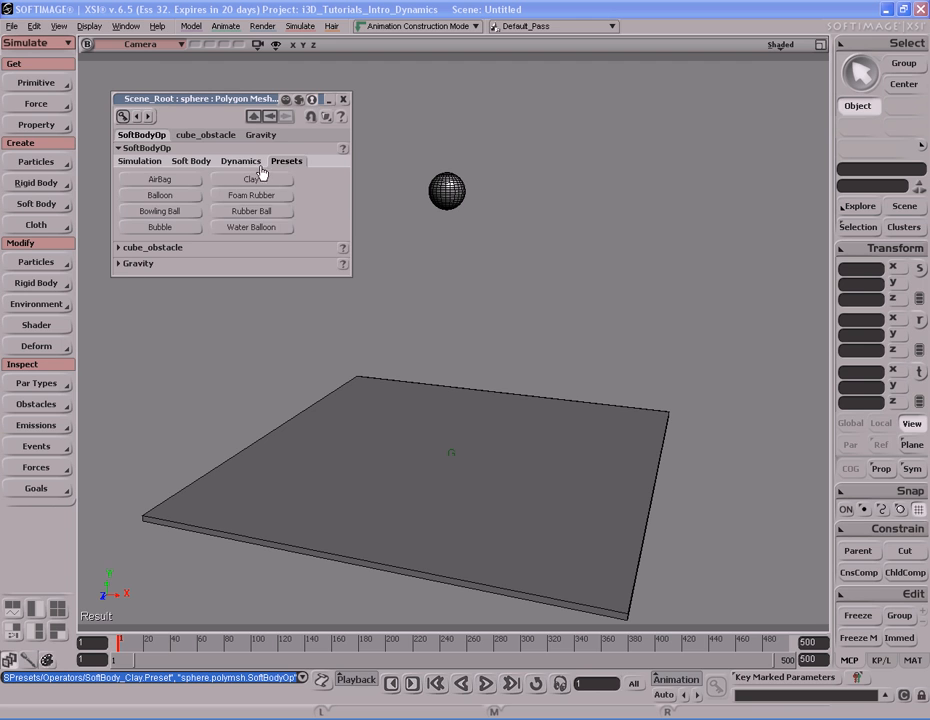
click(188, 165)
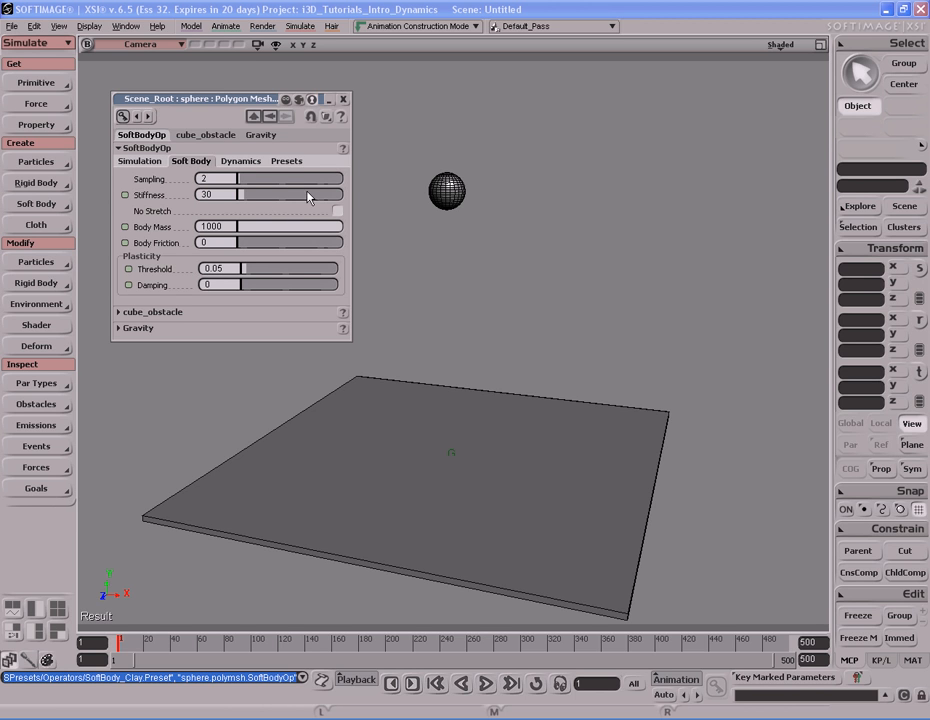
- Show the options for loading or saving a preset, leave them unused, and look over the Presets and Soft Body pages
click(327, 118)
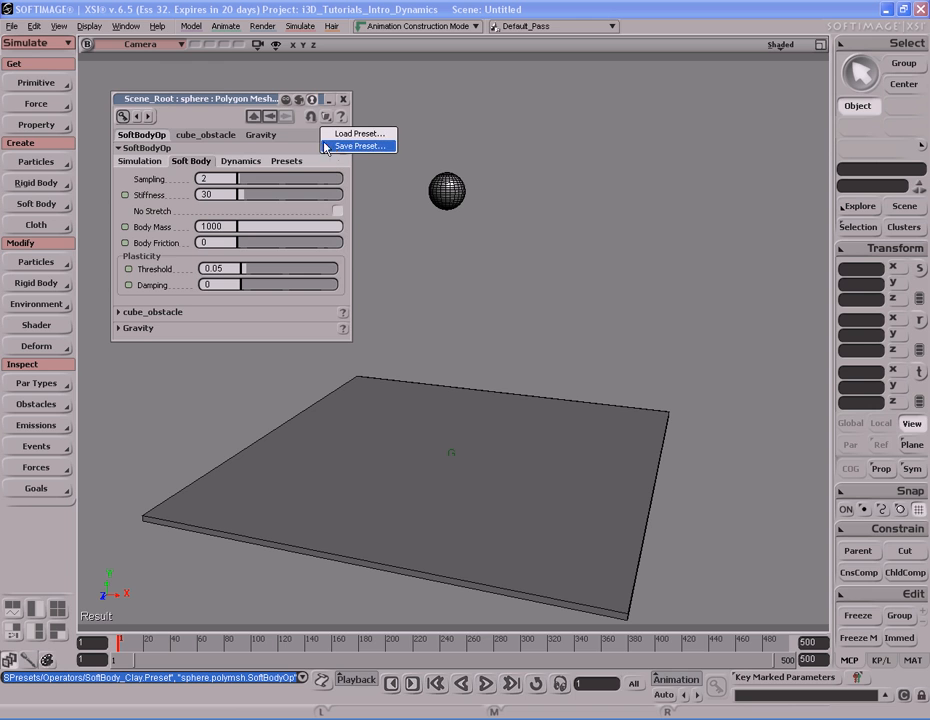
click(306, 152)
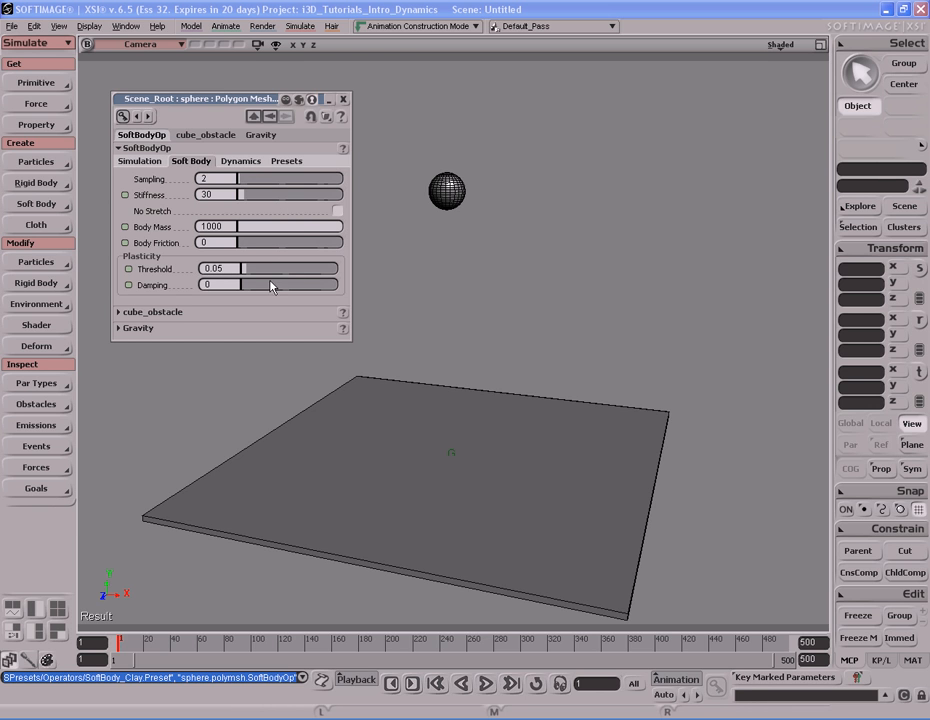
click(285, 164)
click(191, 162)
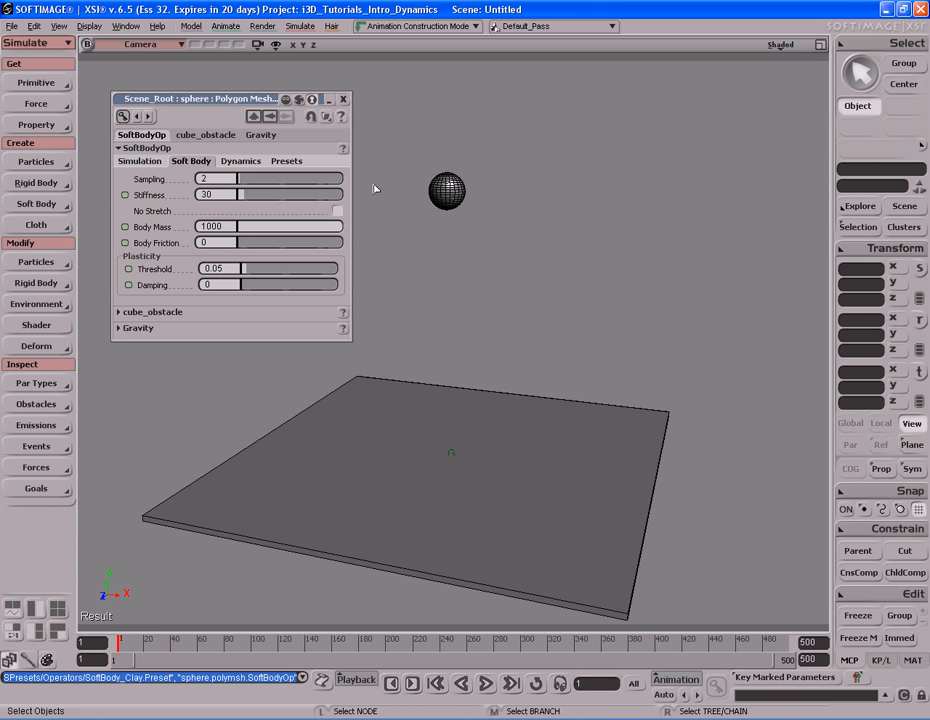
- Look through the Presets, Dynamics and Soft Body settings once more and close the property editor
click(286, 161)
click(240, 161)
click(191, 161)
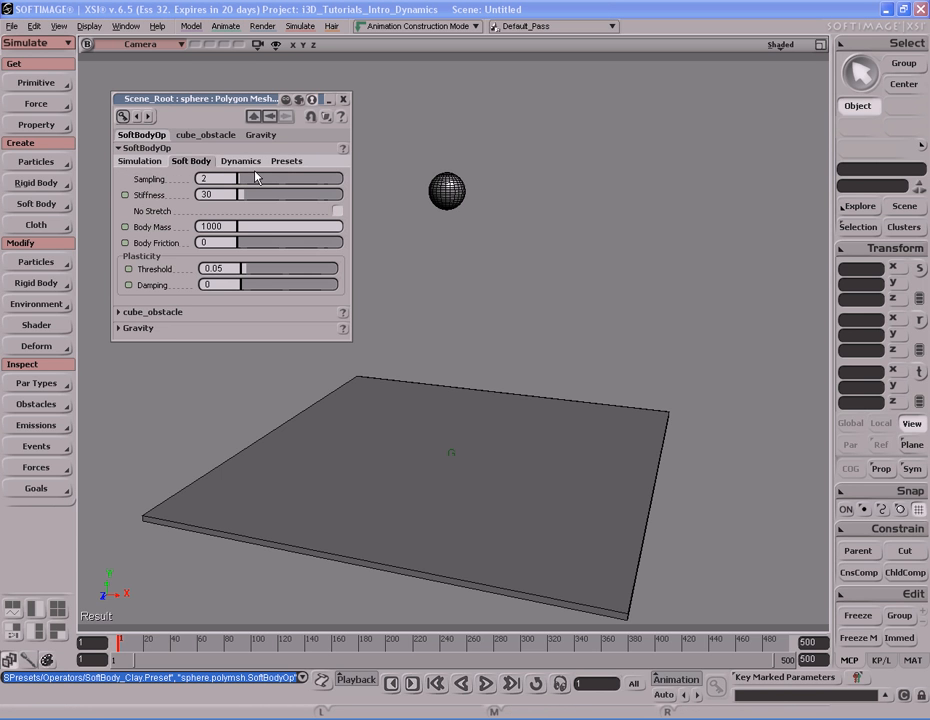
click(343, 99)
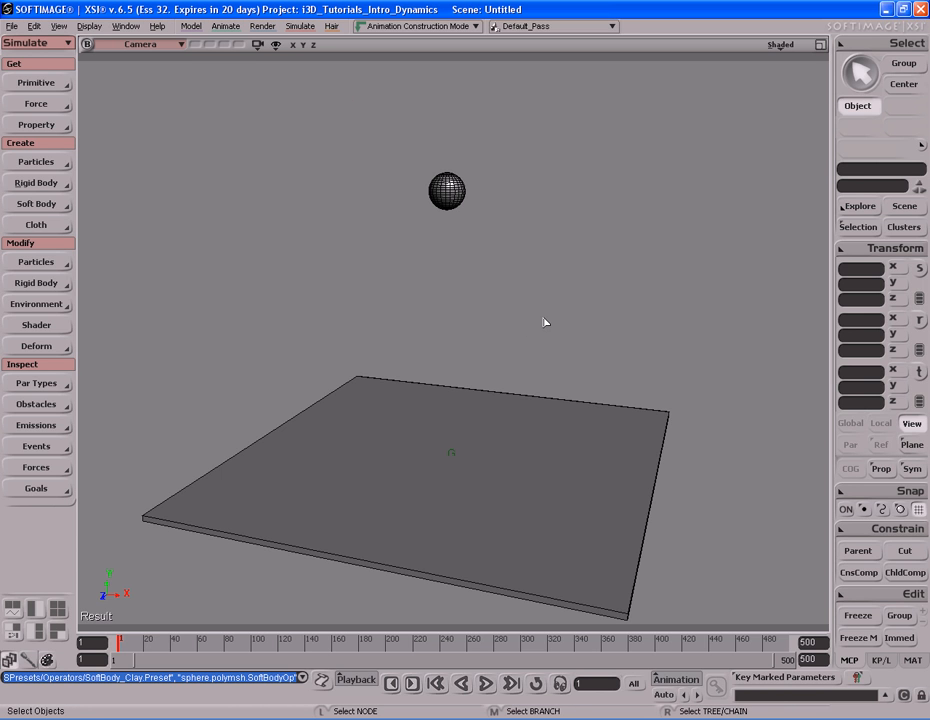